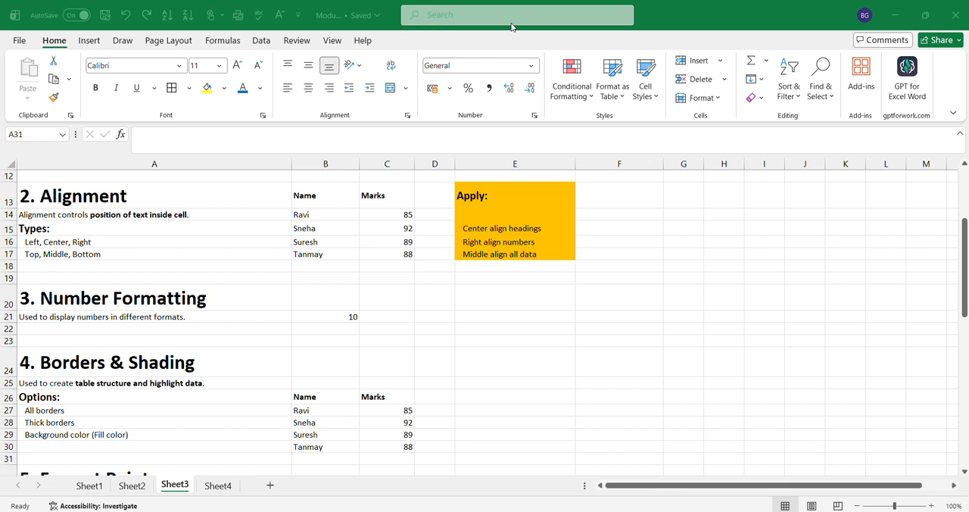
Step: Center the Name and Marks table in B13:C17 horizontally under the Alignment heading
click(69, 189)
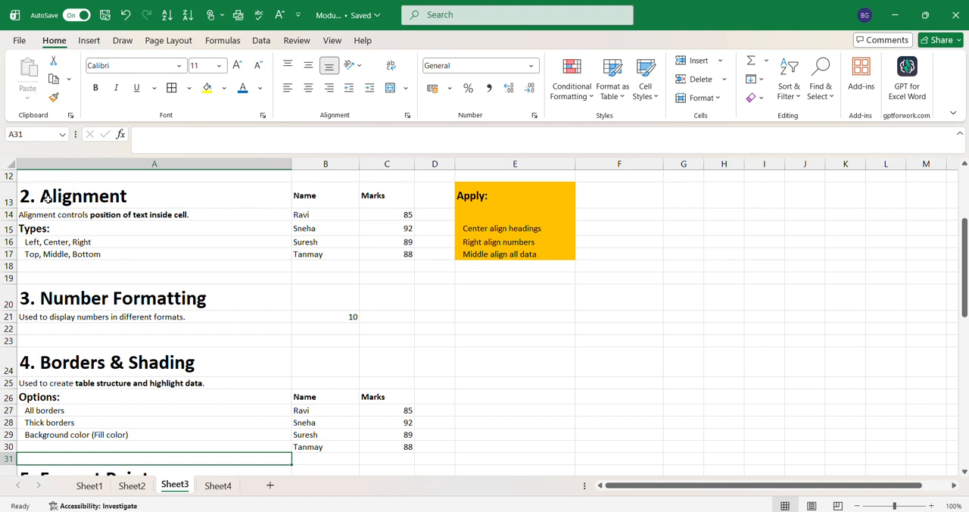
click(67, 244)
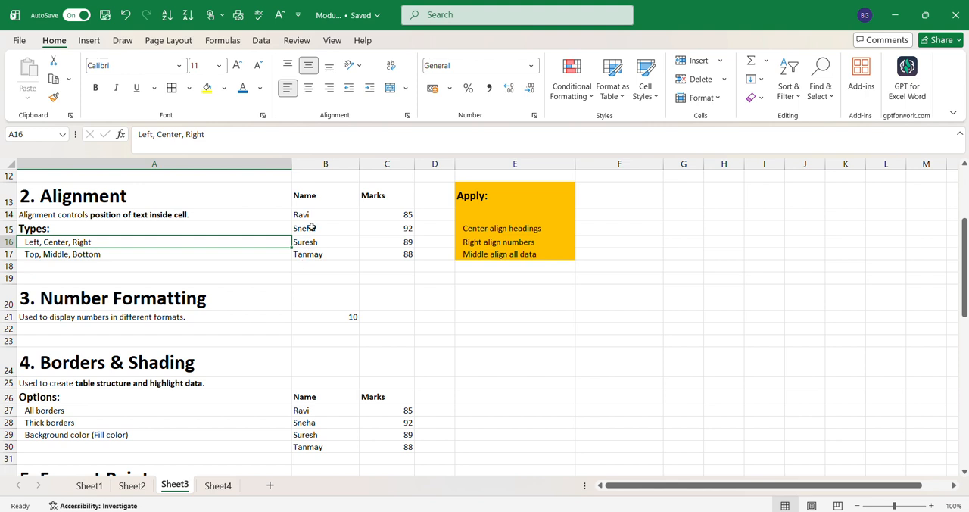
drag(310, 198, 401, 255)
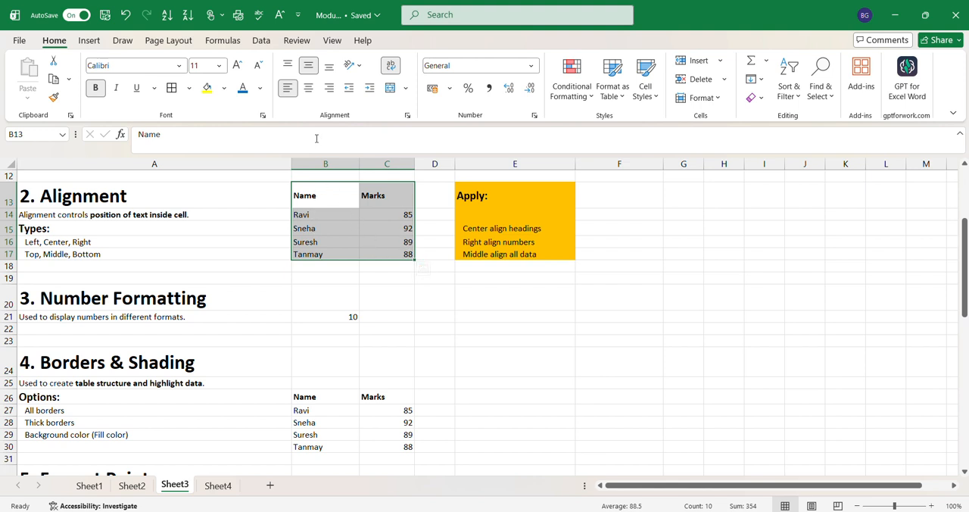
click(307, 90)
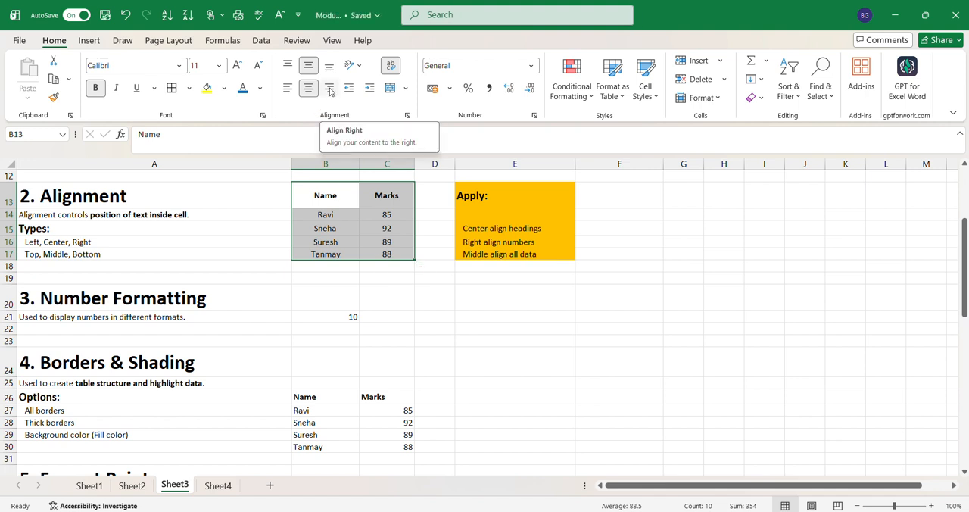
click(325, 198)
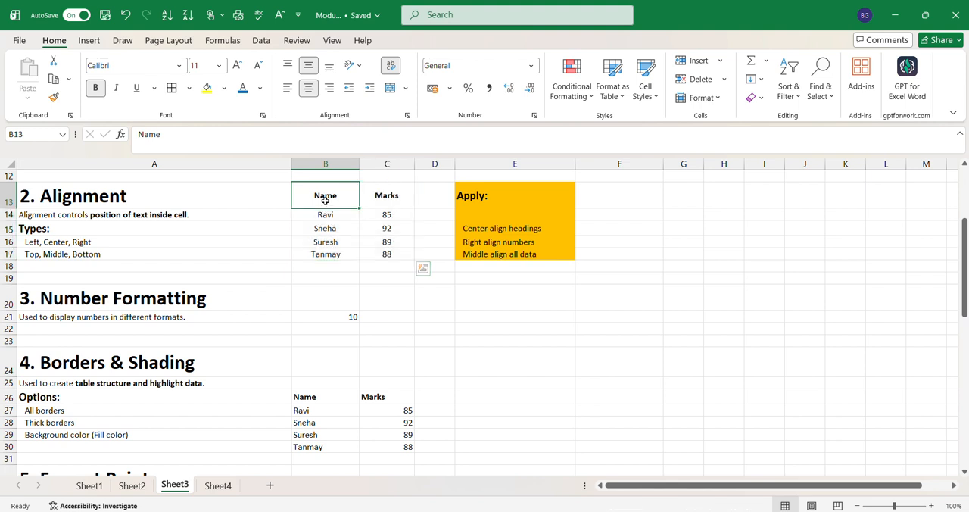
click(383, 277)
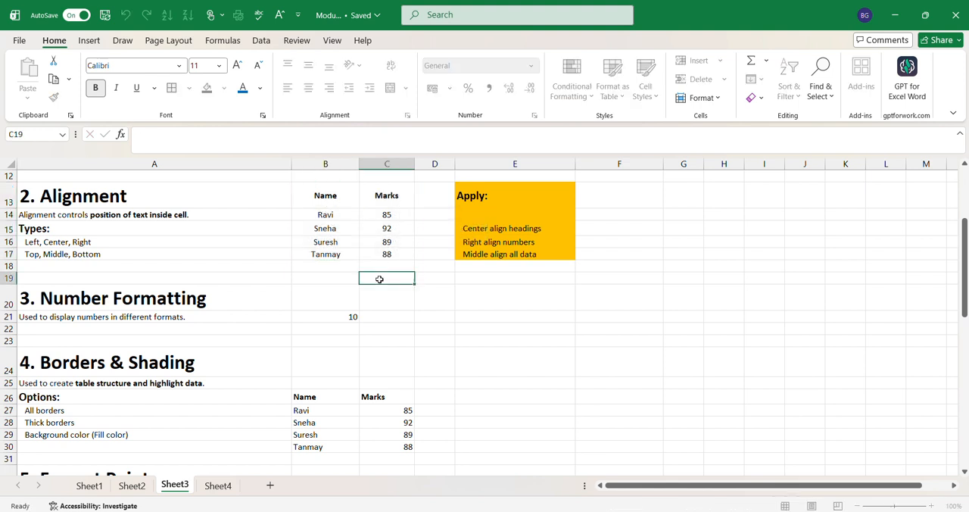
Step: Try right, left and center horizontal alignment on the table in B13:C17, ending with it centered
drag(325, 201, 391, 257)
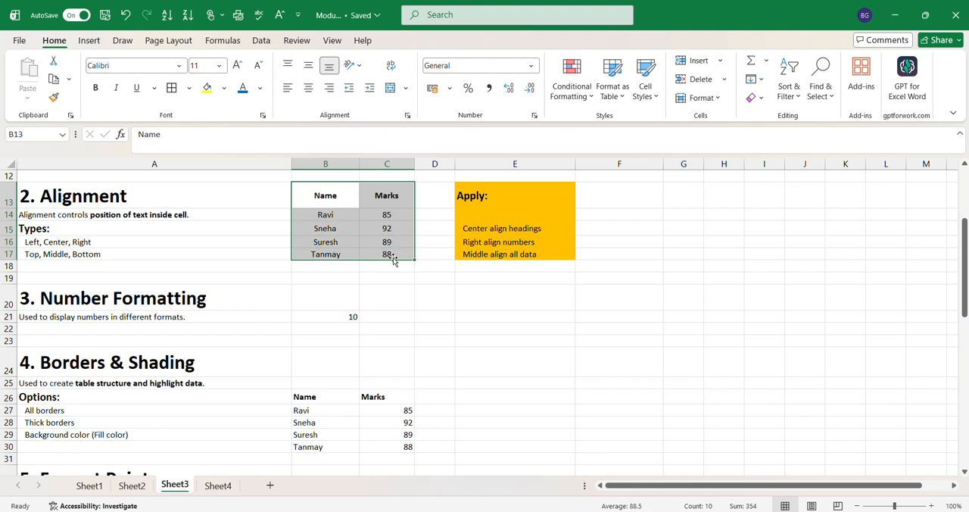
click(328, 90)
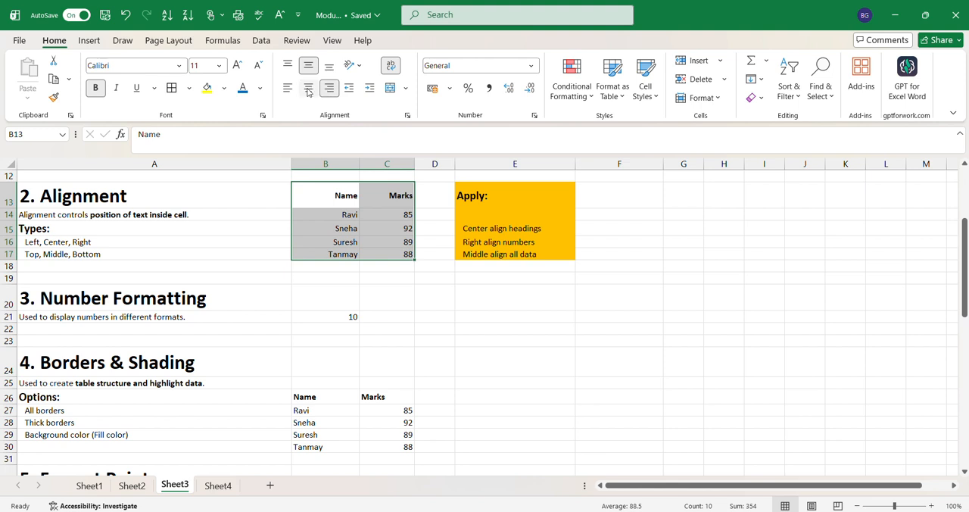
click(292, 90)
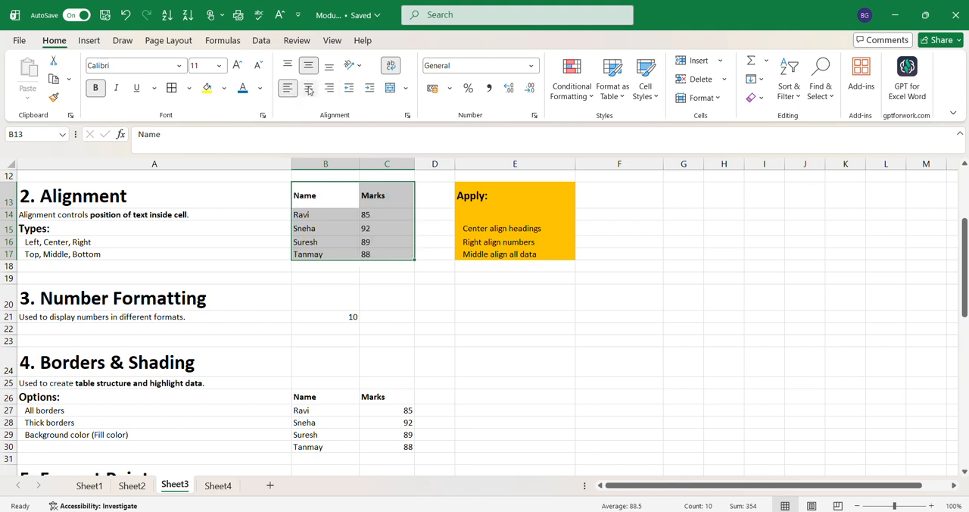
click(310, 89)
click(328, 89)
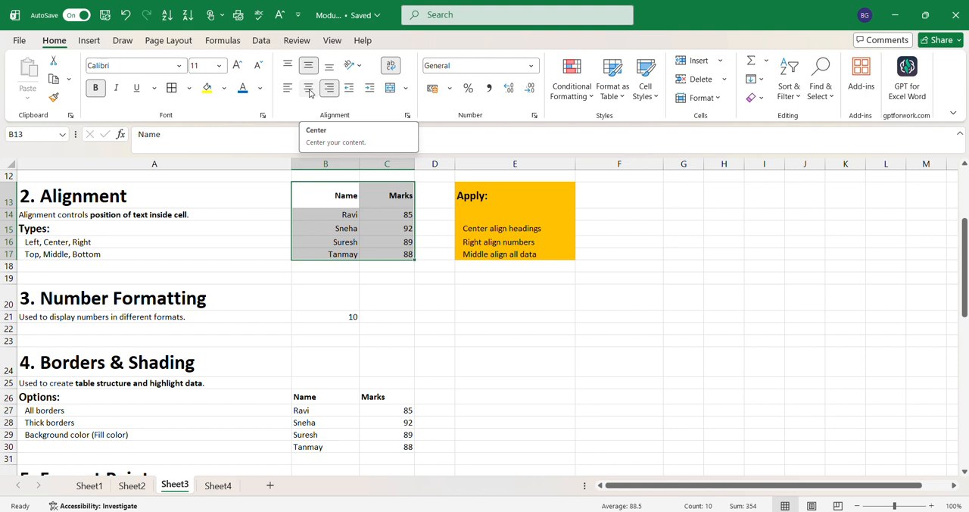
click(309, 90)
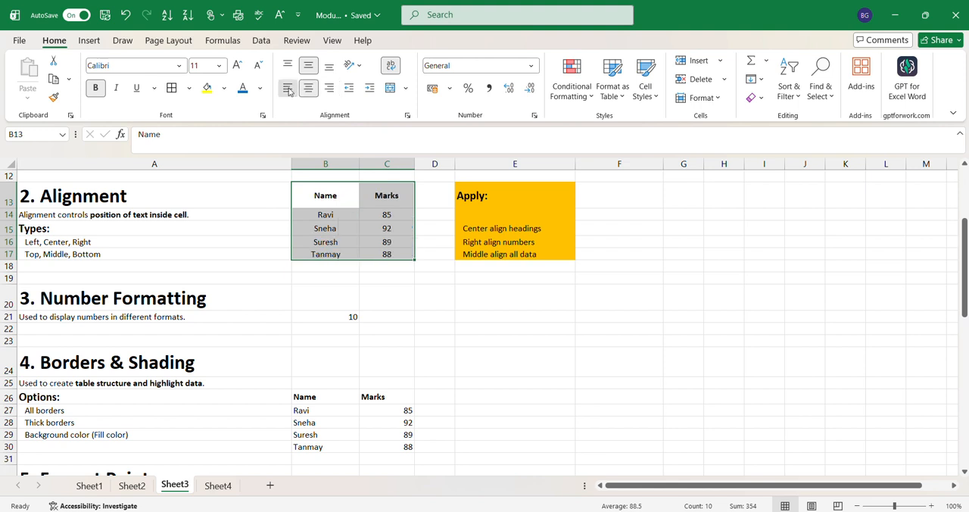
click(288, 90)
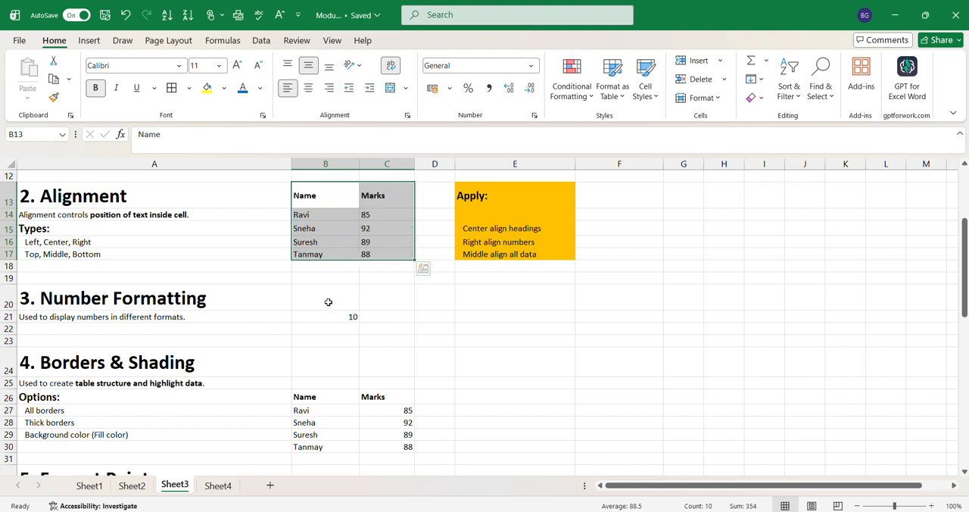
click(309, 91)
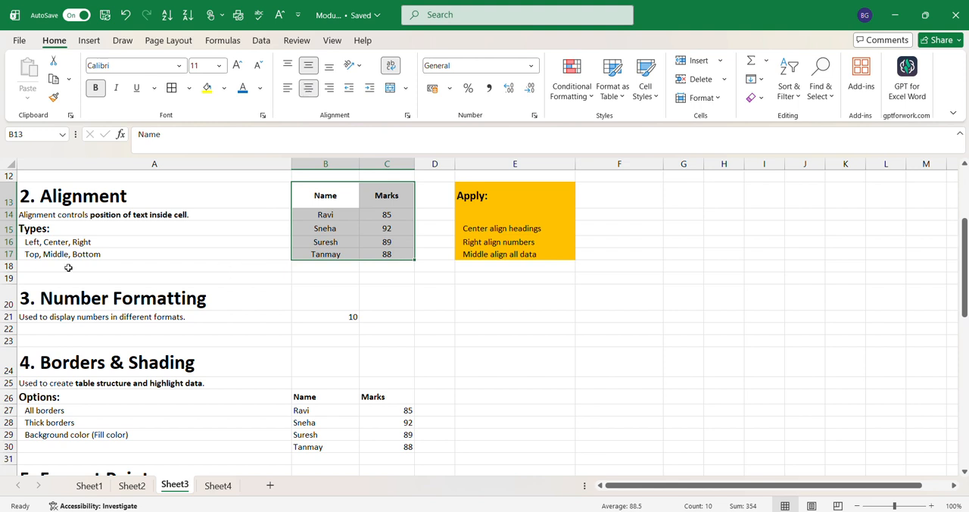
Step: Try top vertical alignment on the table in B13:C17, ending with bottom alignment
click(276, 245)
click(327, 199)
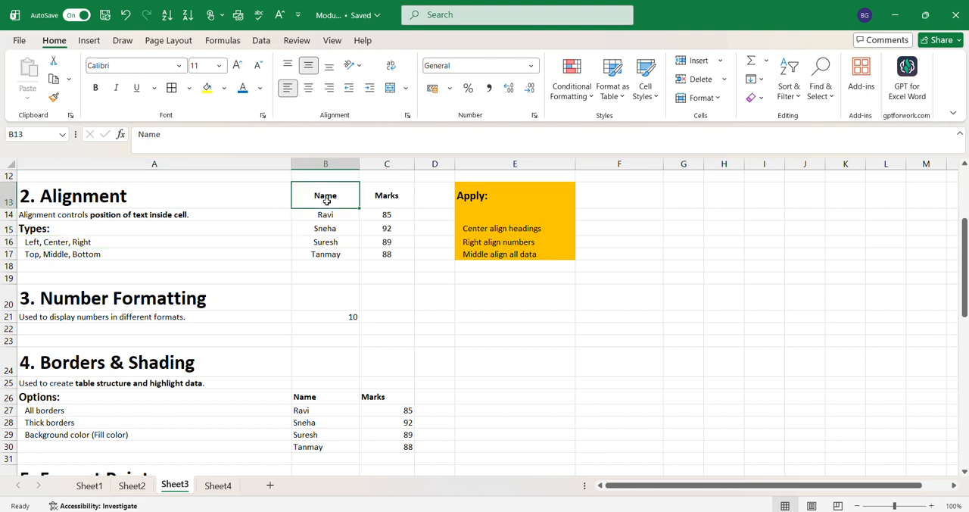
drag(327, 199, 386, 255)
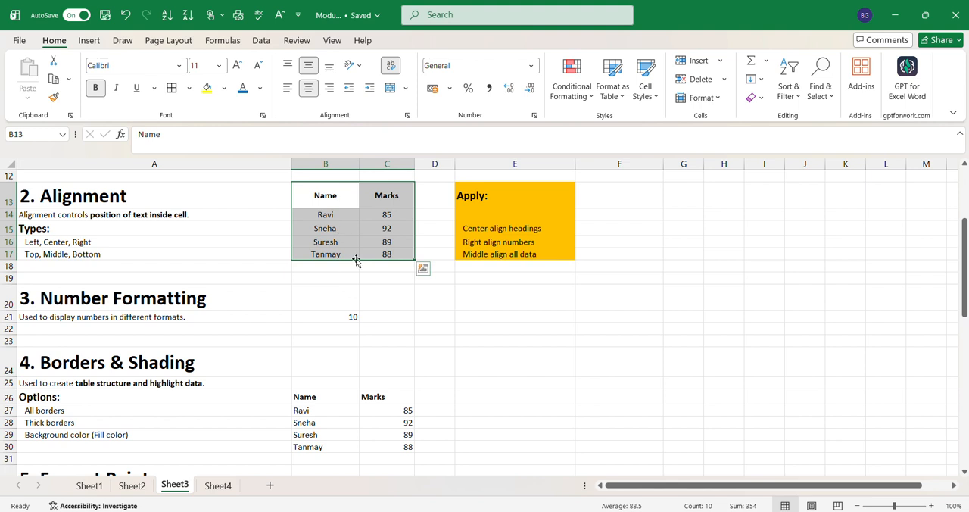
click(289, 67)
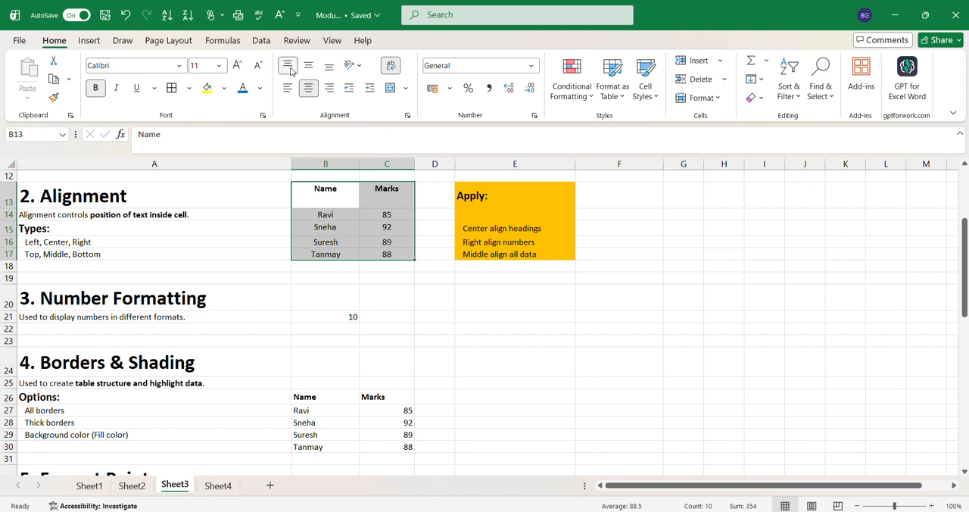
click(329, 67)
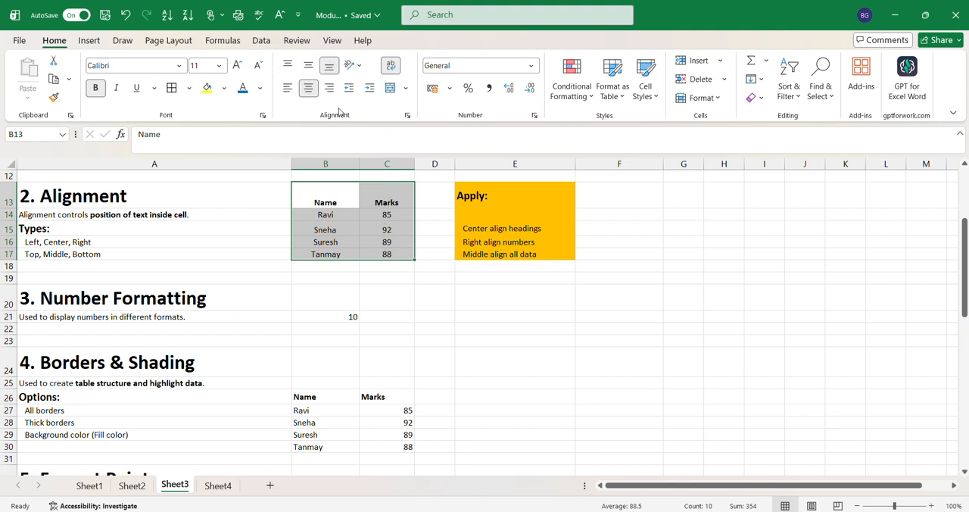
click(376, 300)
Step: Try left, center and right alignment on the Name and Marks headings in B13:C13, ending with them centered
drag(318, 198, 387, 201)
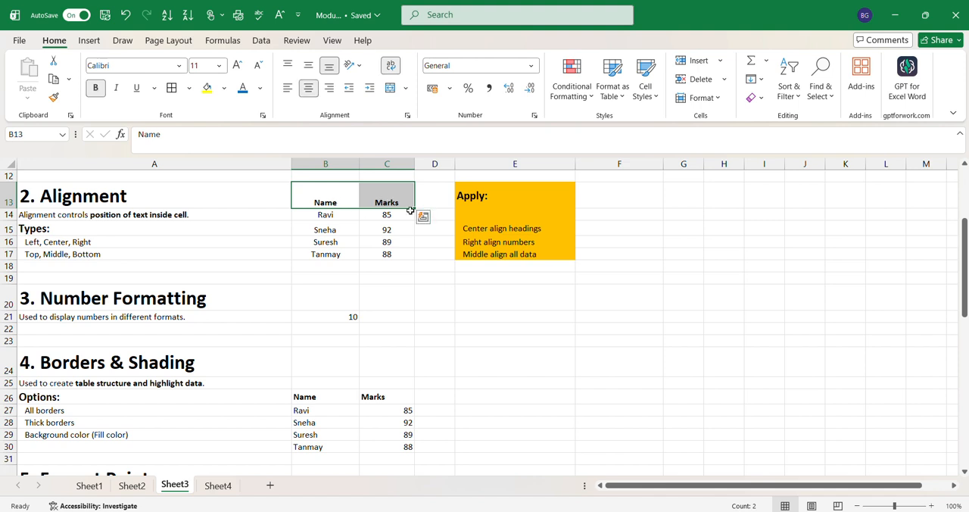
drag(326, 203, 381, 200)
click(304, 90)
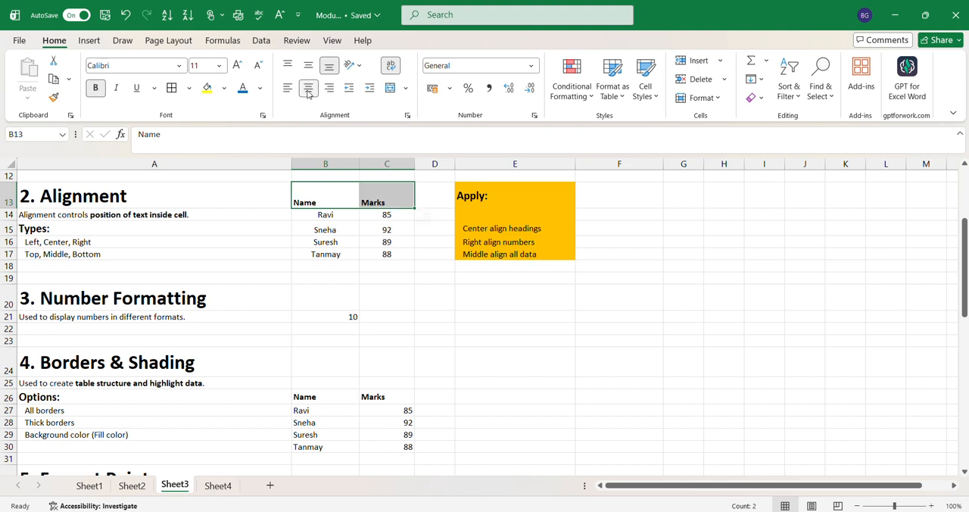
click(288, 88)
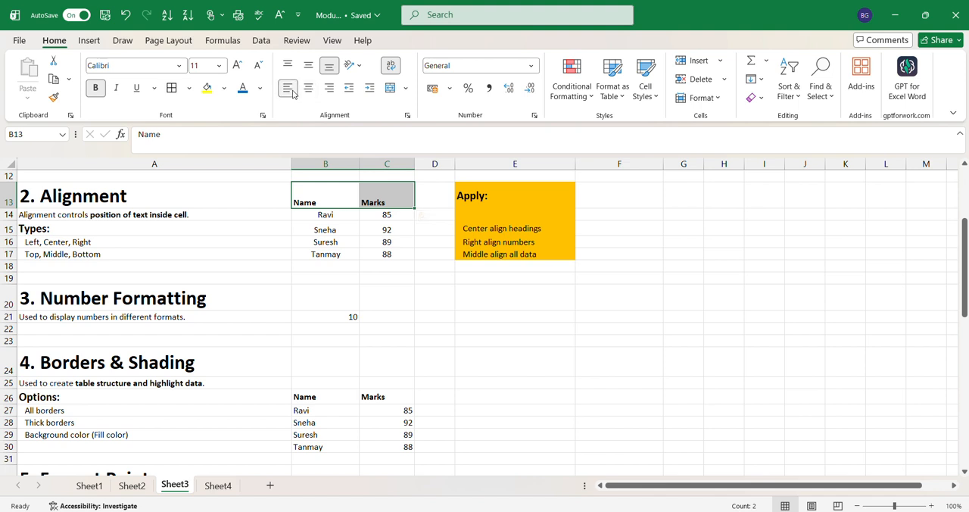
click(308, 89)
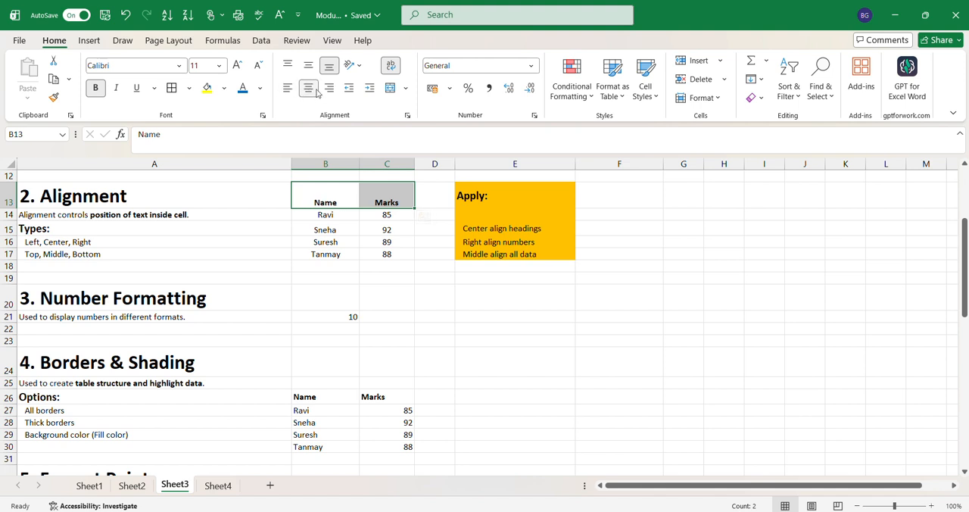
click(330, 89)
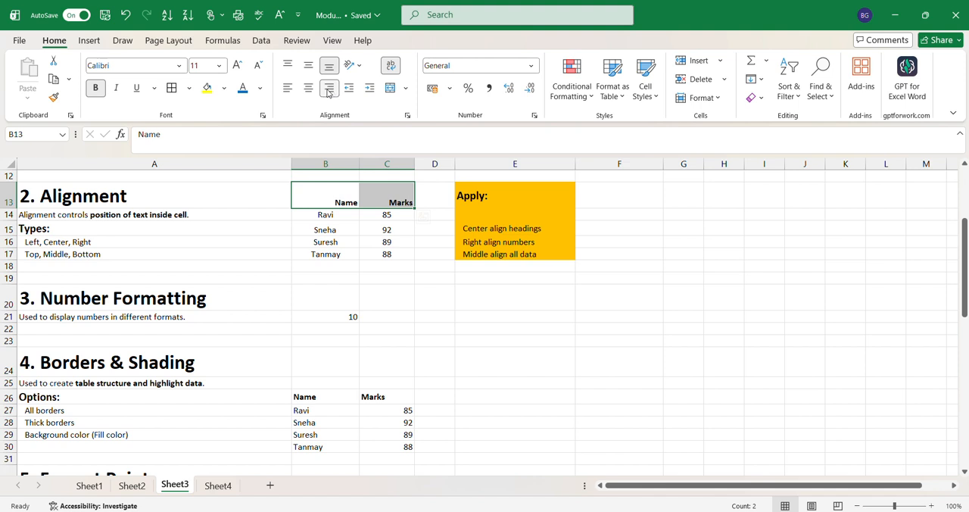
click(312, 91)
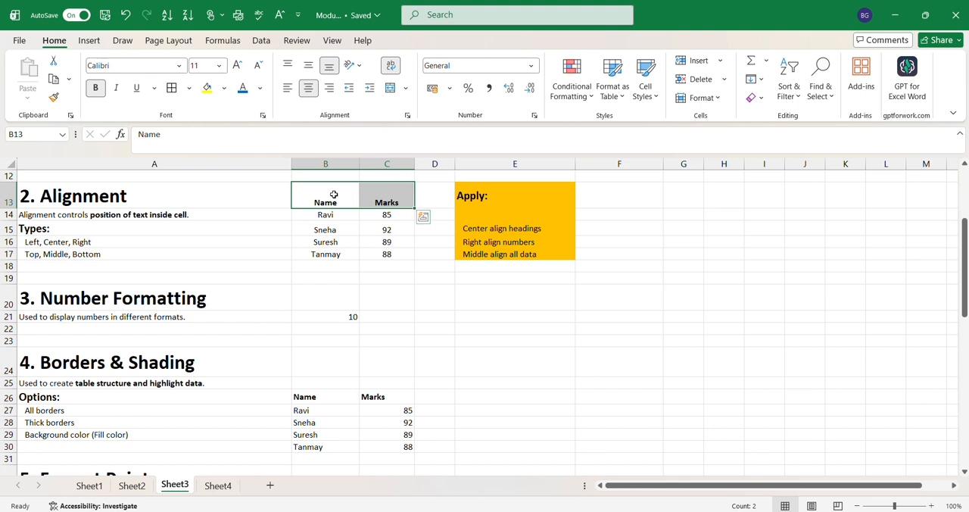
Step: Try top, middle and bottom vertical alignment on the headings in B13:C13, ending with middle alignment
click(308, 65)
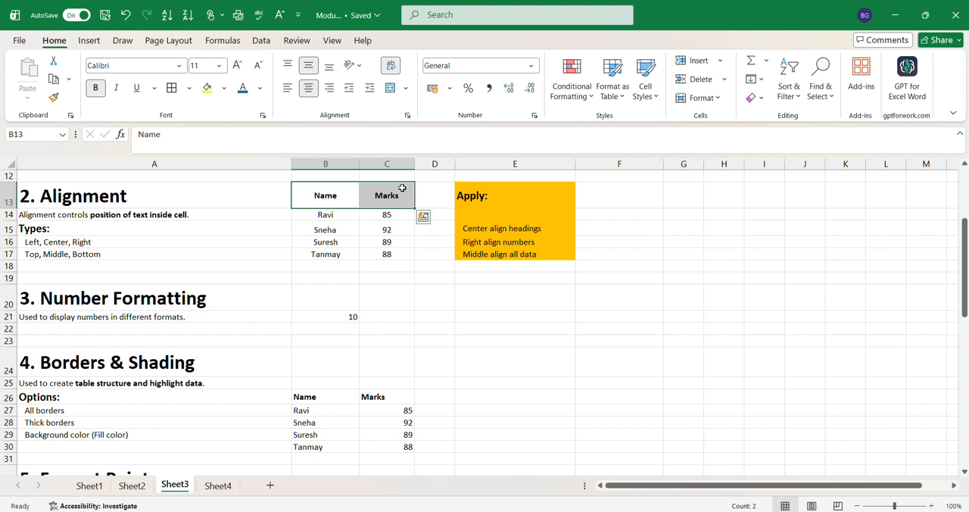
click(289, 65)
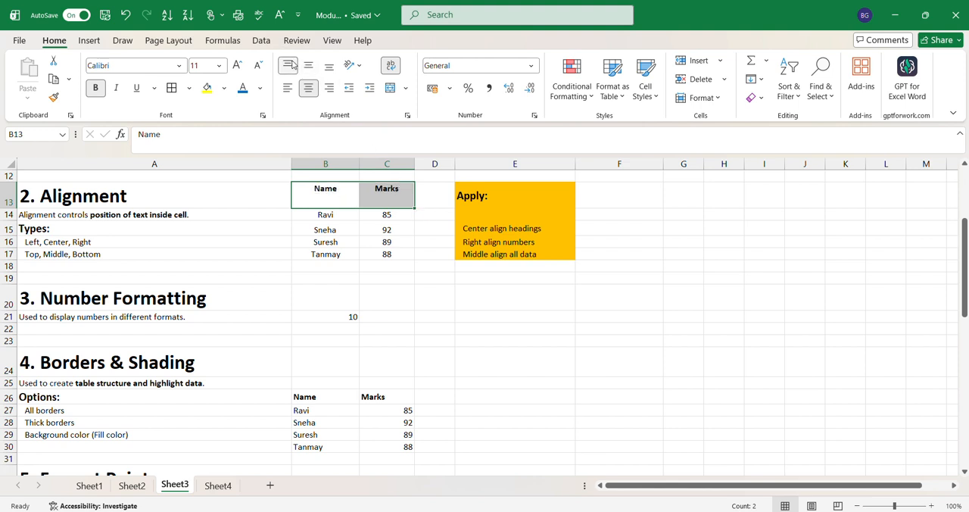
click(308, 65)
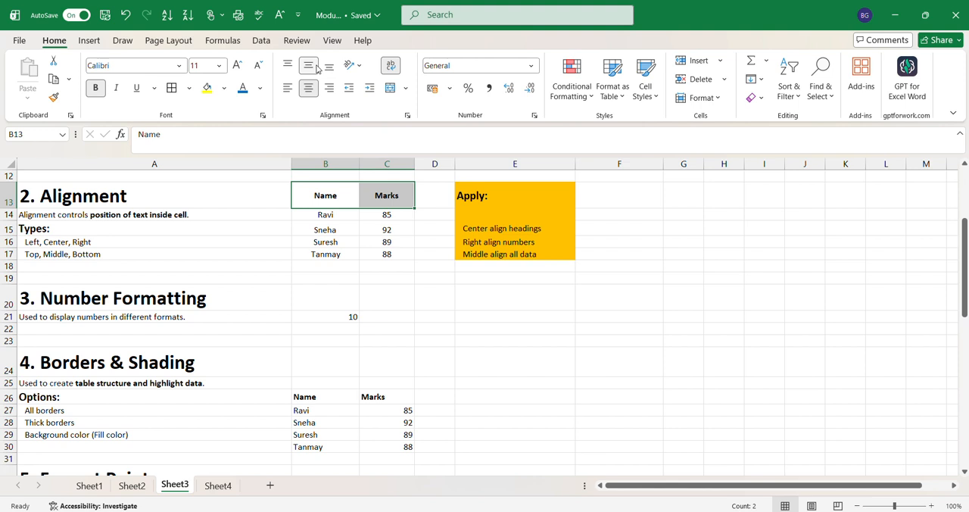
click(331, 67)
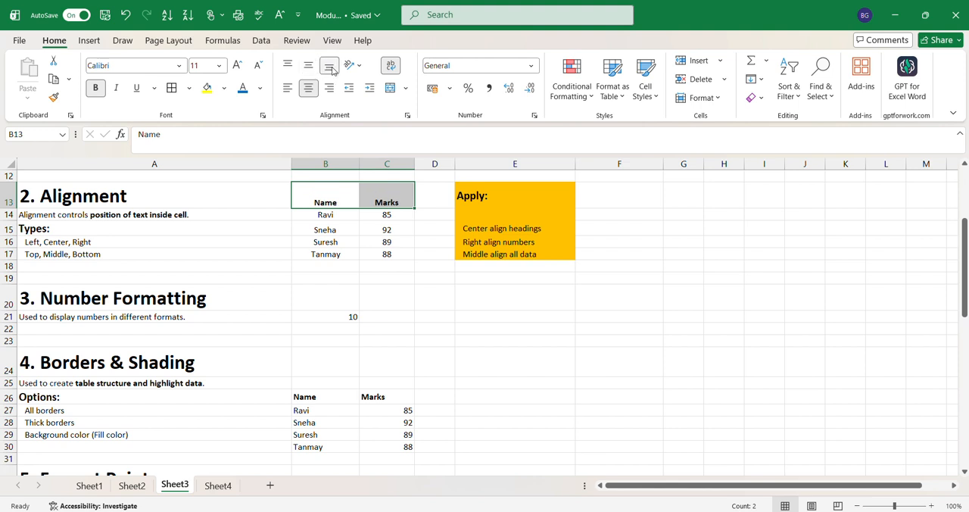
click(287, 66)
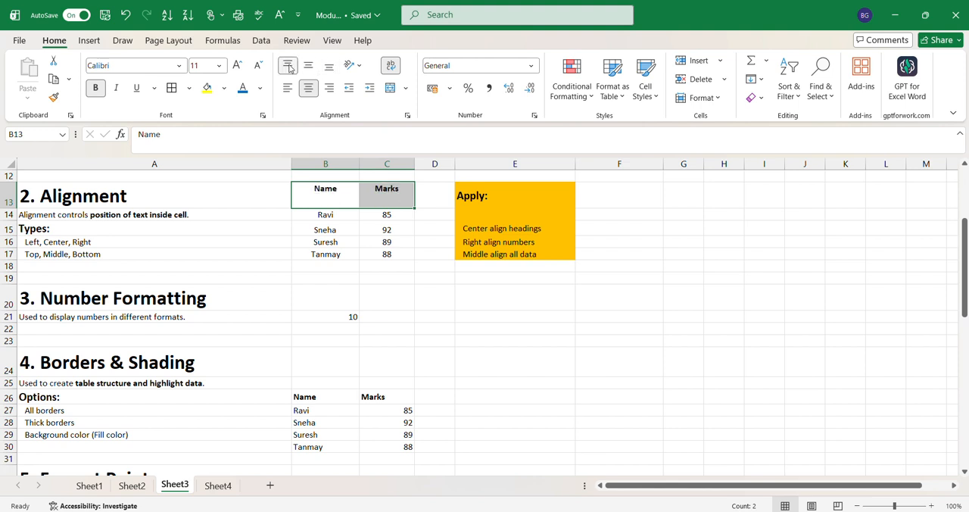
click(308, 67)
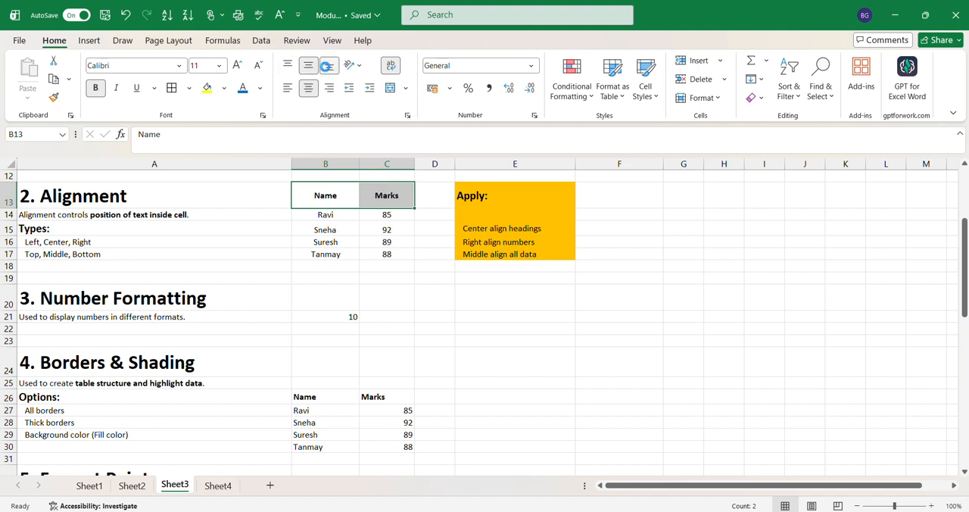
click(322, 68)
click(309, 68)
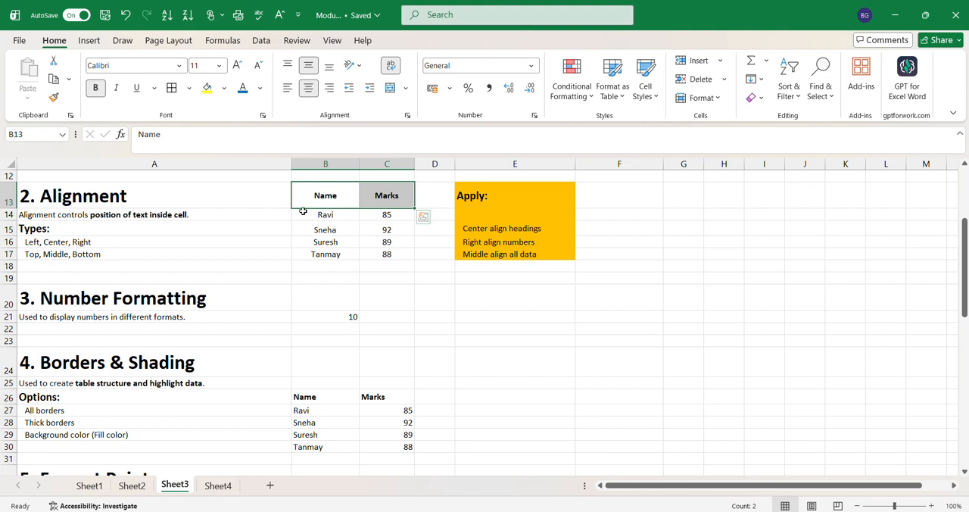
Step: Set the sample number in cell B21 under Number Formatting to 100 and leave that cell selected
click(65, 319)
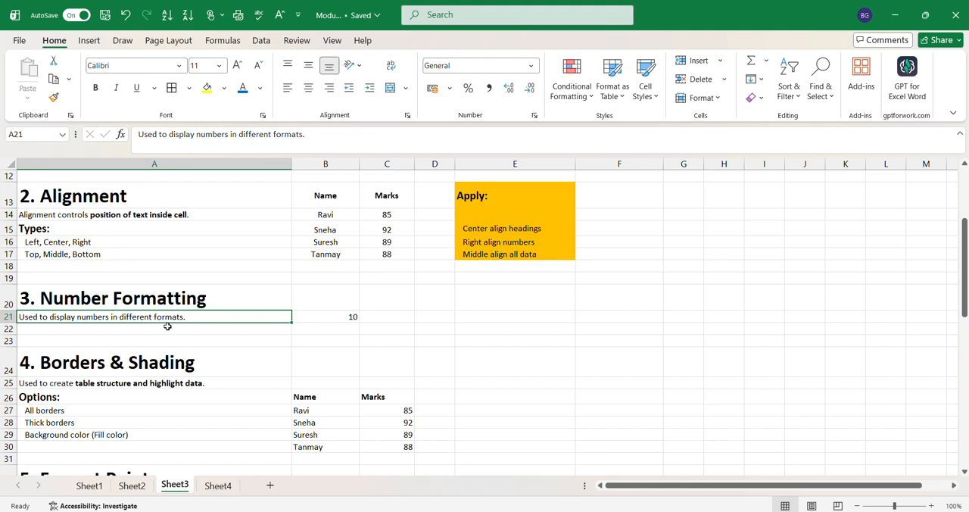
click(340, 321)
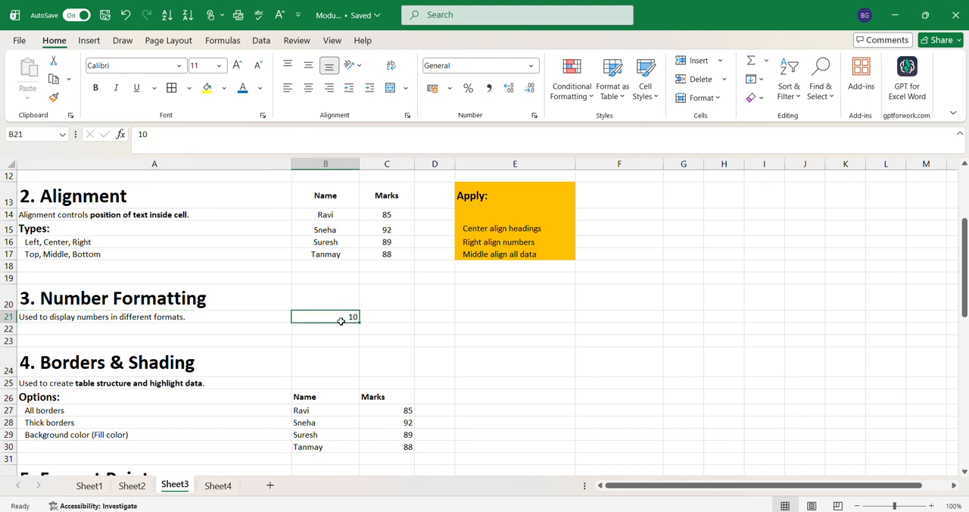
text(100)
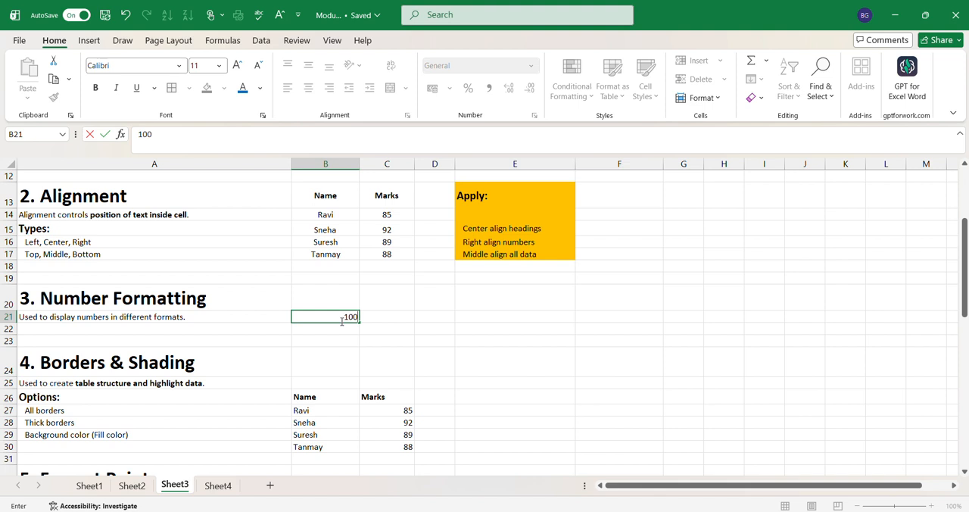
click(411, 332)
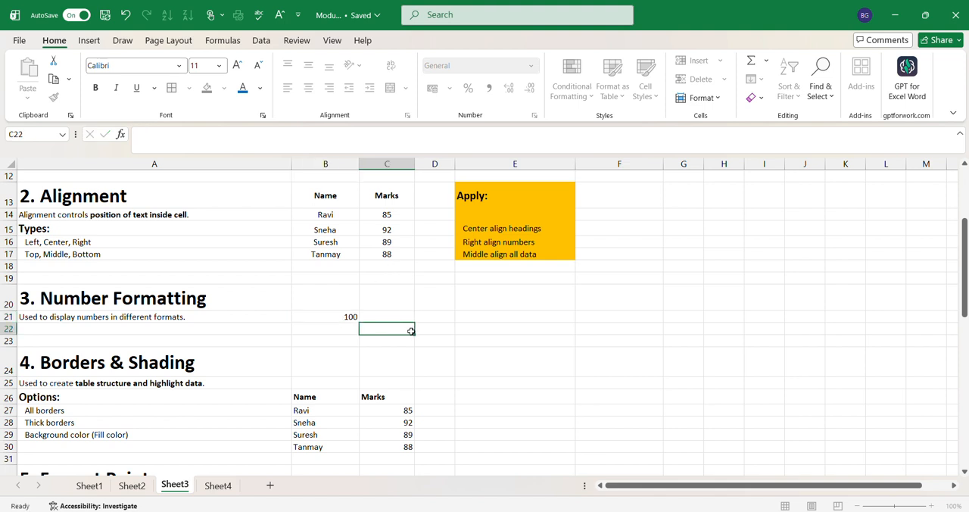
click(325, 318)
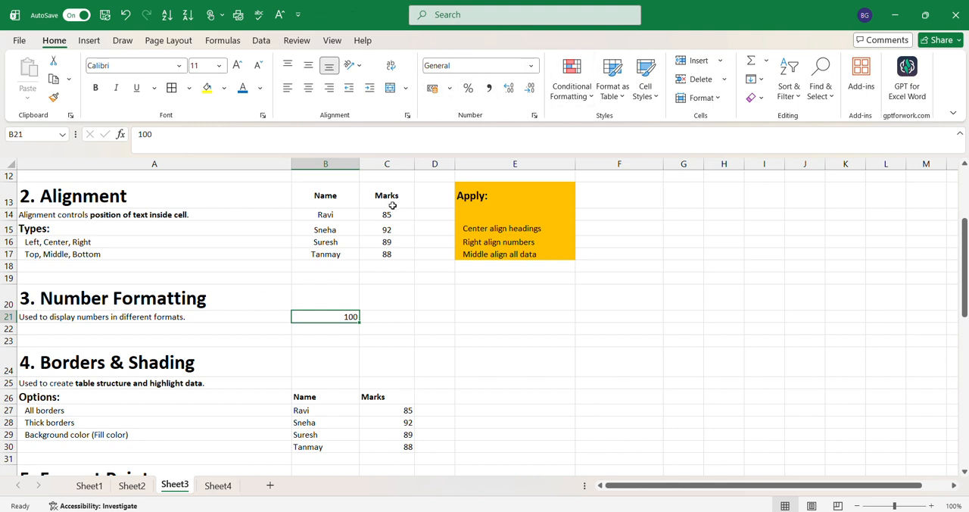
Step: Try the Number, Currency and Accounting formats on the sample value in cell B21, ending with Accounting
click(531, 65)
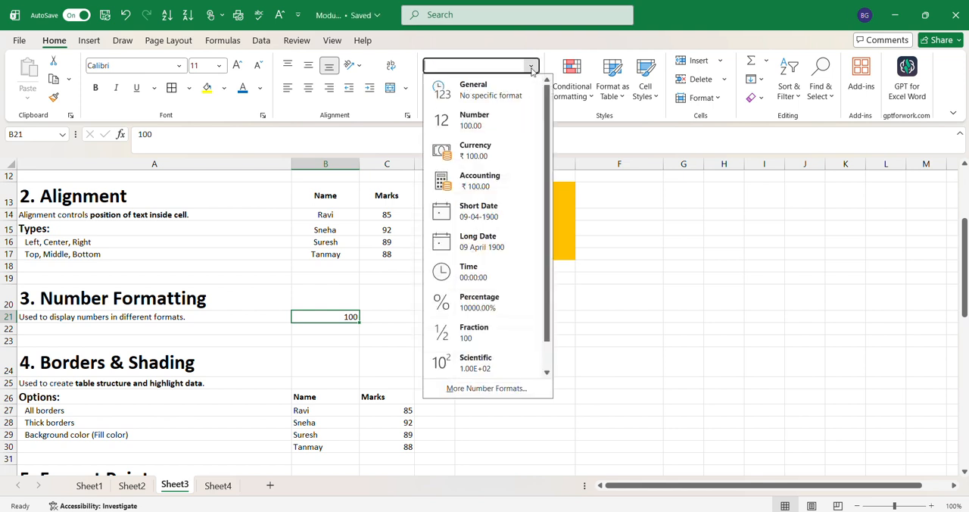
click(475, 122)
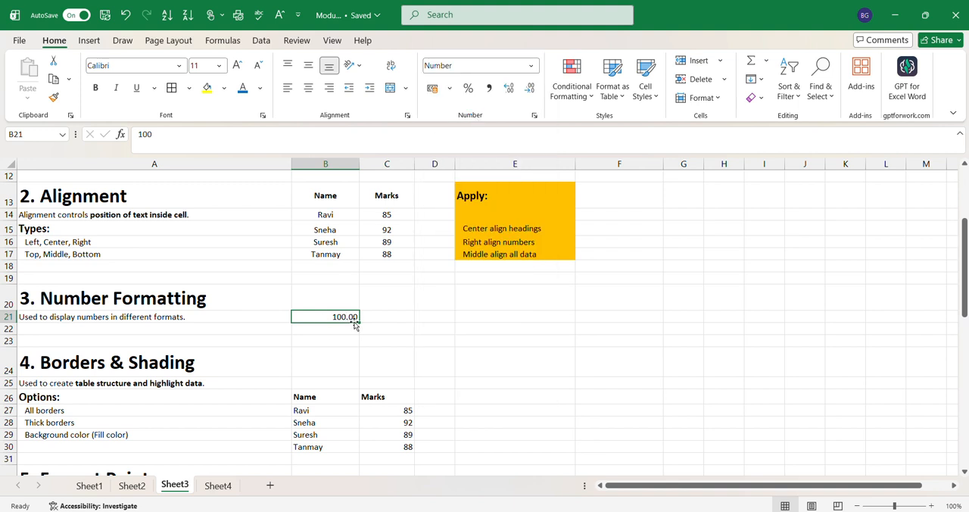
click(529, 66)
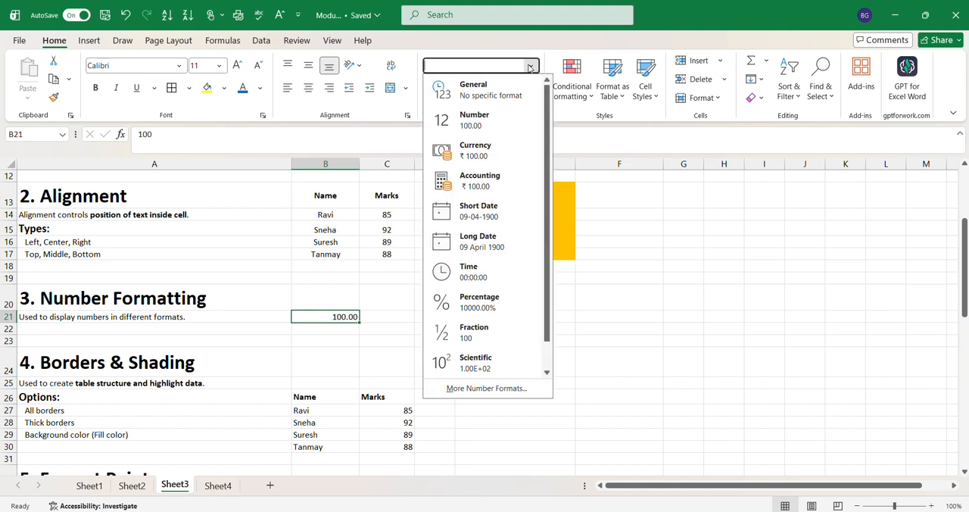
click(471, 156)
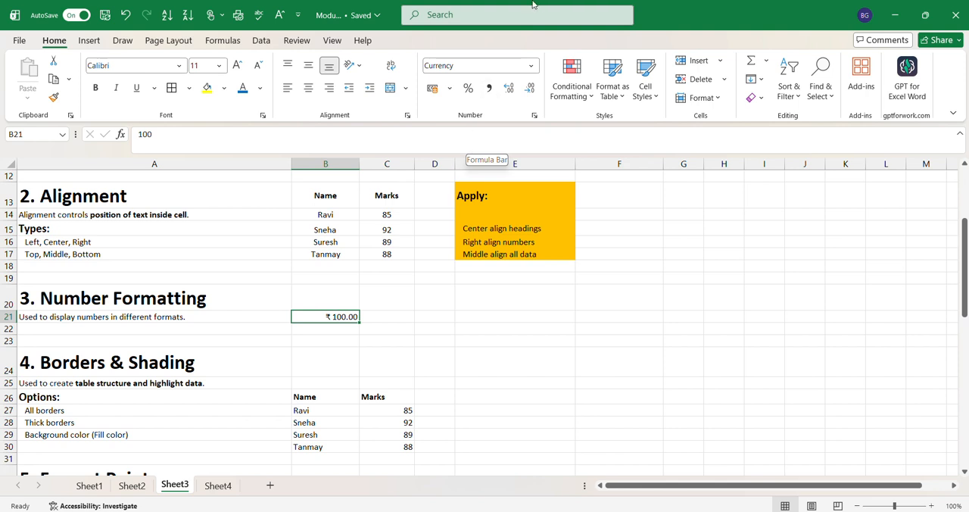
click(529, 67)
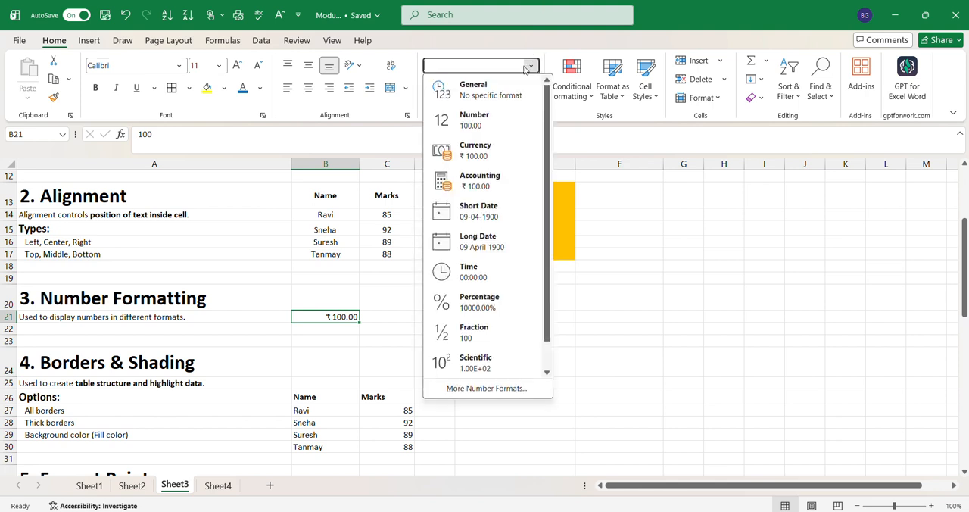
click(473, 181)
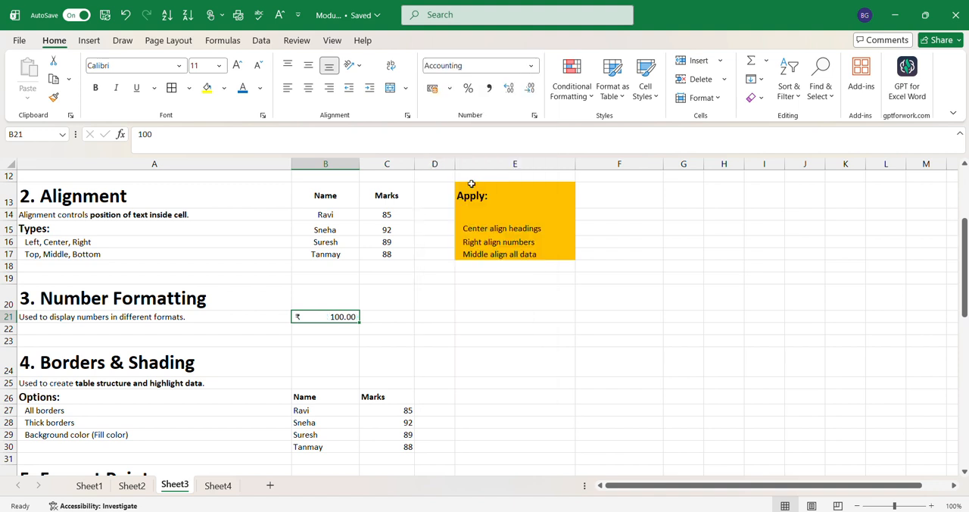
Step: Format cell B21 as Percentage, increase it to six decimal places, and reduce it to no decimals
click(530, 66)
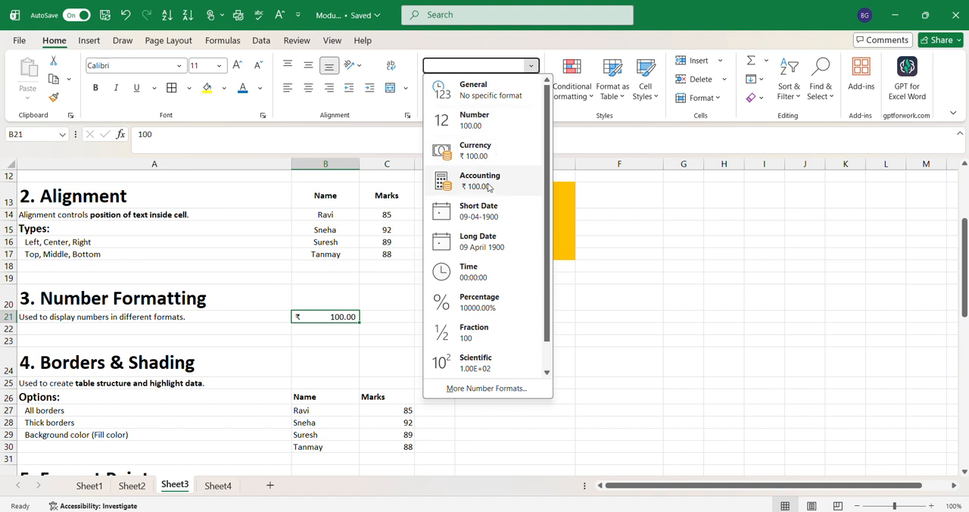
click(469, 309)
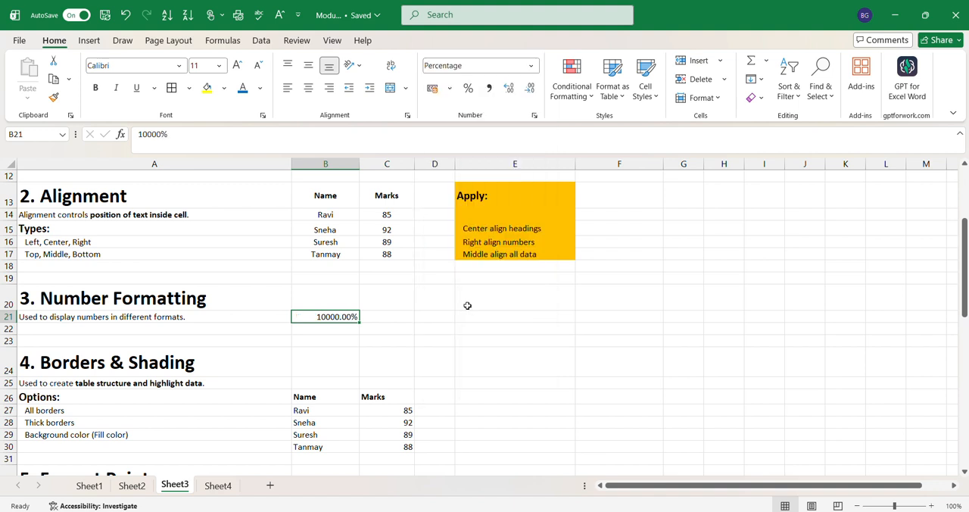
click(512, 92)
click(513, 92)
click(513, 92)
click(513, 92)
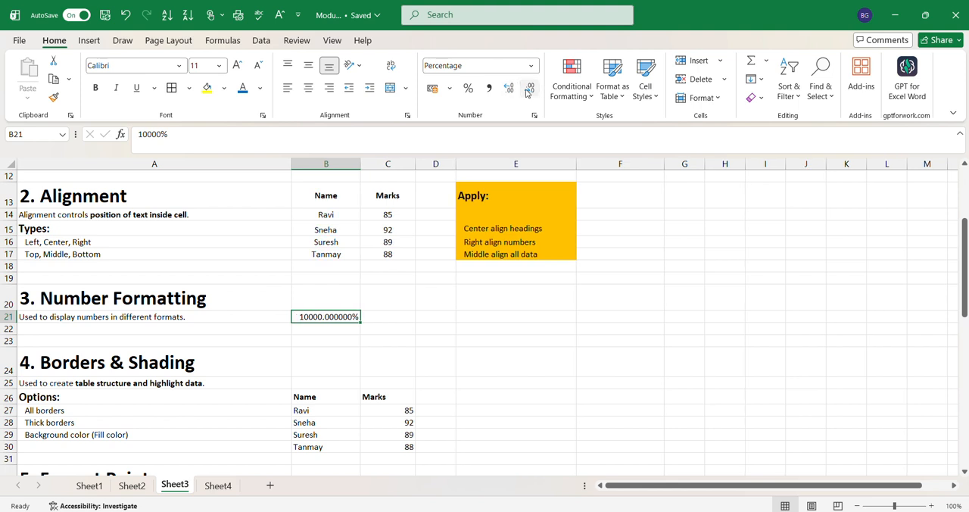
click(528, 91)
click(528, 90)
click(528, 90)
click(528, 91)
click(528, 91)
click(528, 91)
Step: Try the Fraction format on cell B21, ending with the Scientific format
click(531, 66)
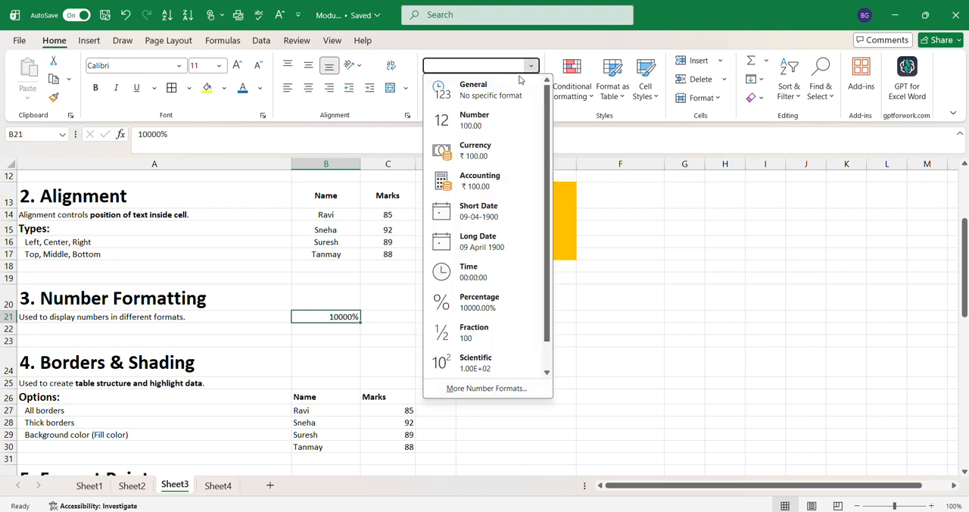
click(479, 321)
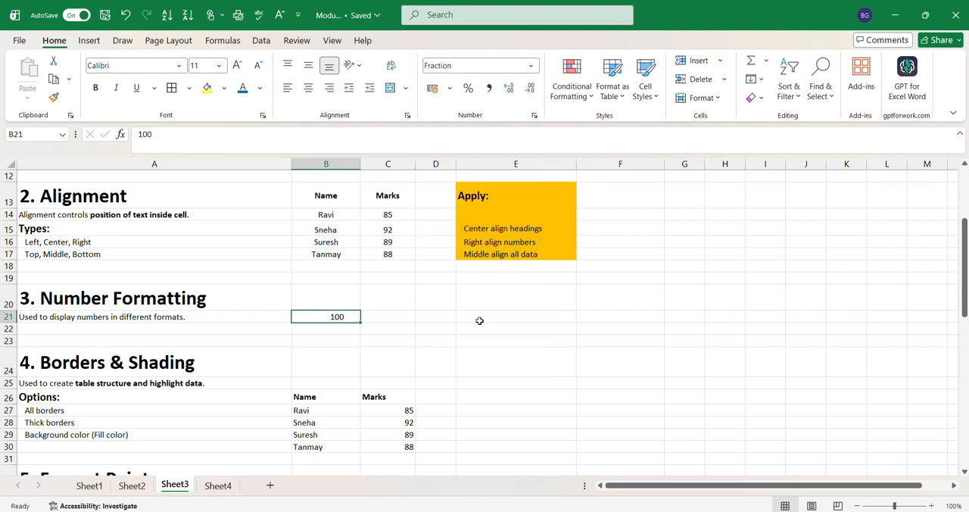
click(531, 65)
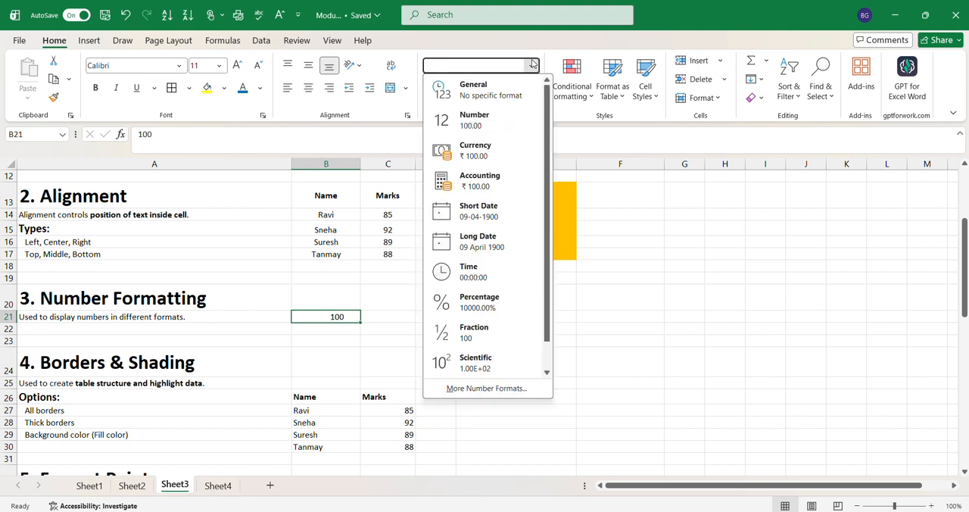
click(463, 362)
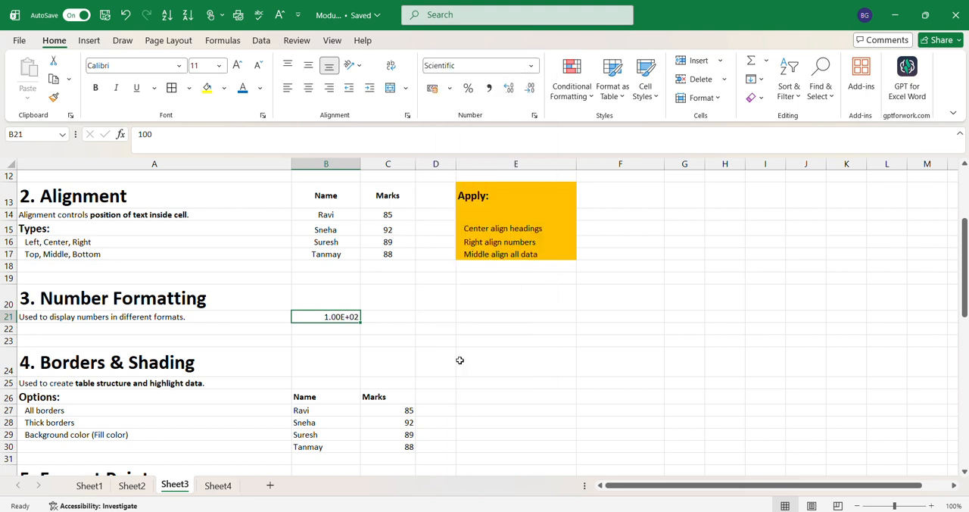
Step: Apply the Number format to cell B21, remove its decimals, and add back one decimal place
click(530, 66)
click(483, 126)
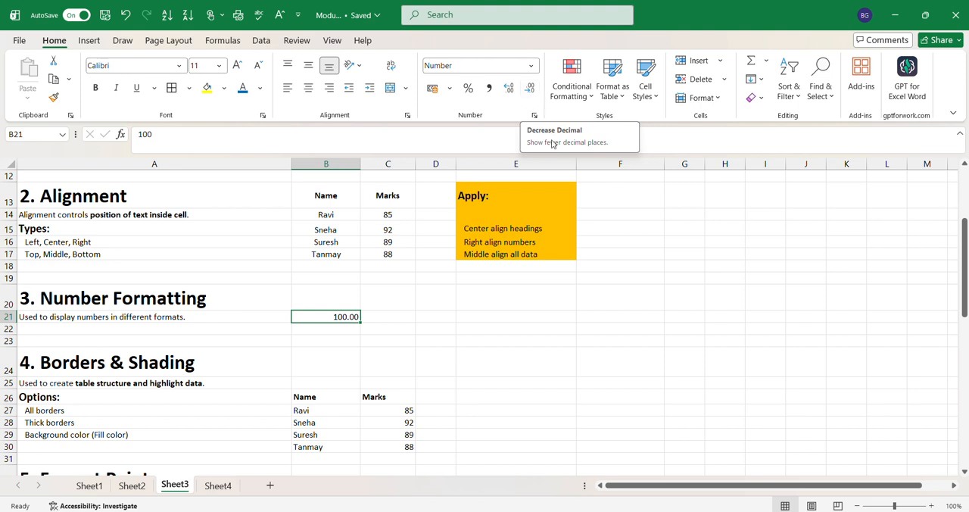
click(532, 90)
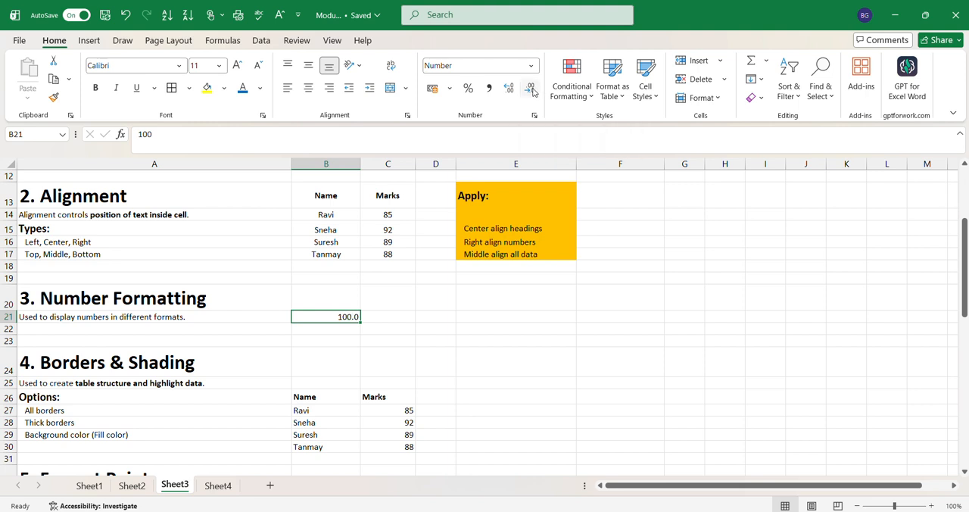
click(533, 89)
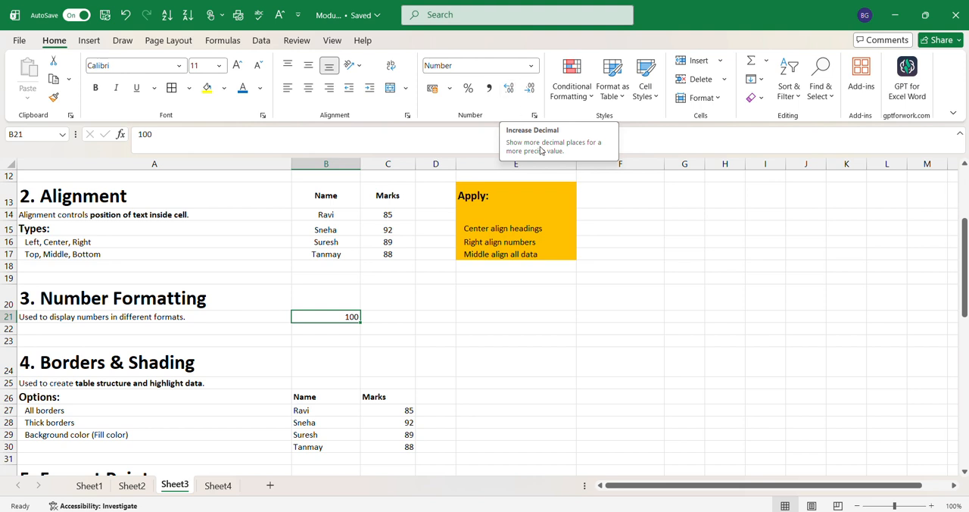
click(507, 92)
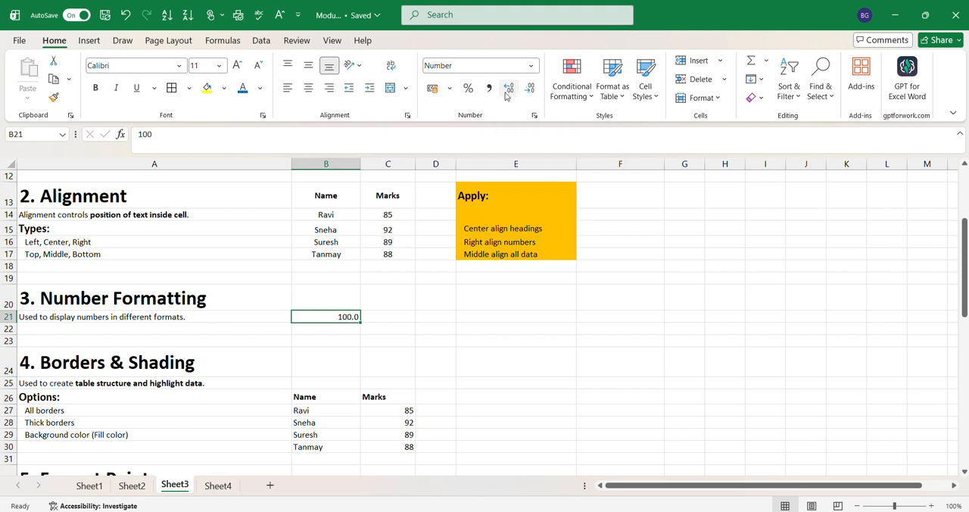
Step: Try the US dollar, euro and UK pound accounting formats on cell B21, ending with ₹ English (India)
click(448, 90)
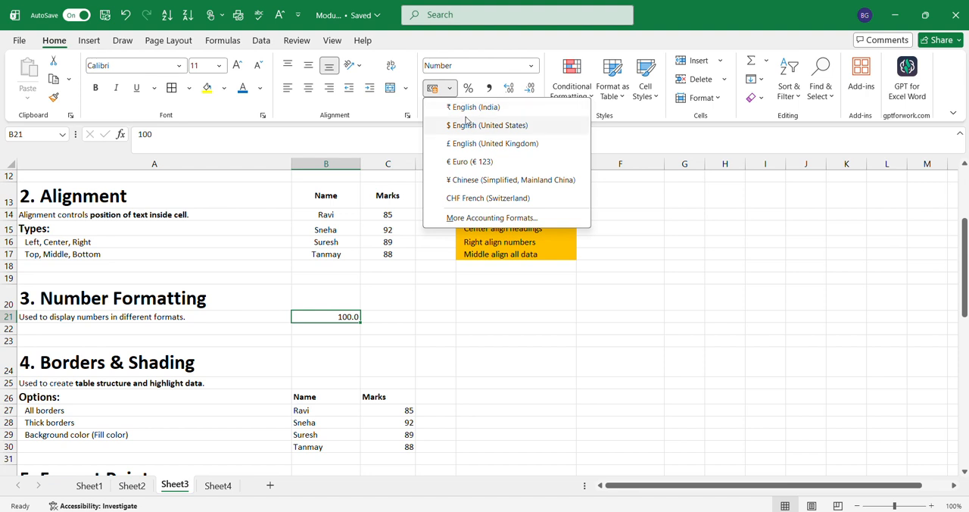
click(467, 121)
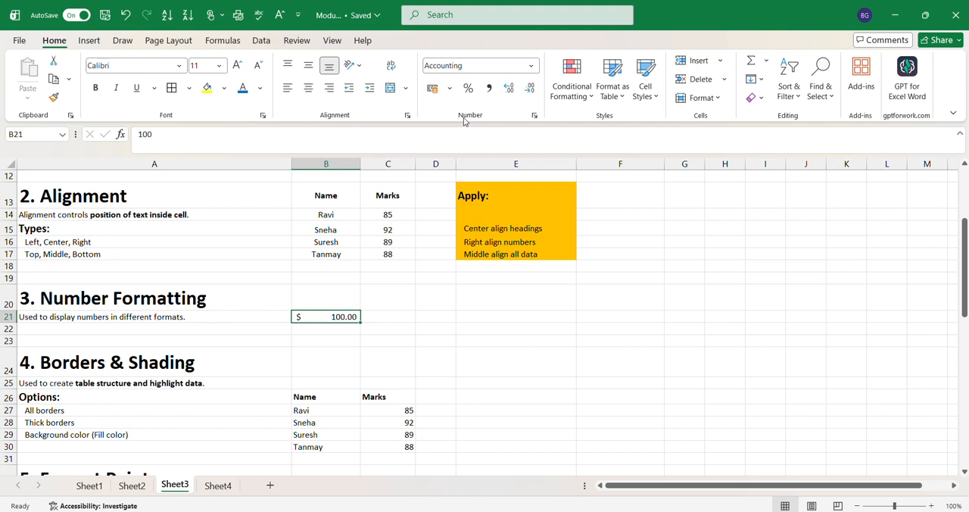
click(449, 88)
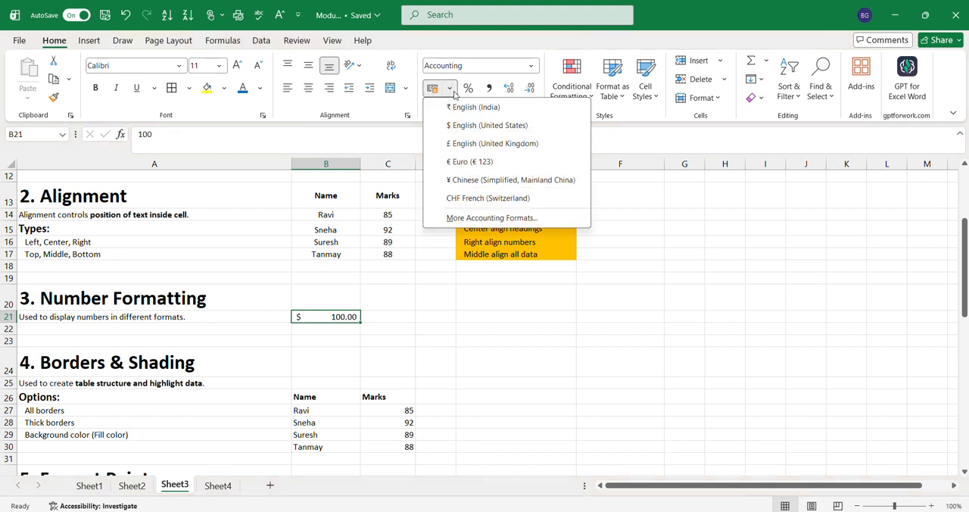
click(470, 161)
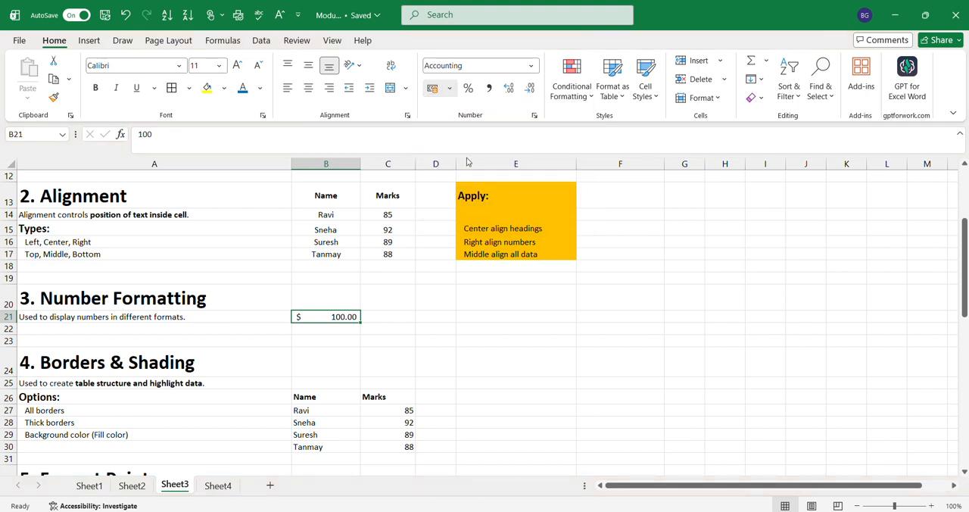
click(449, 88)
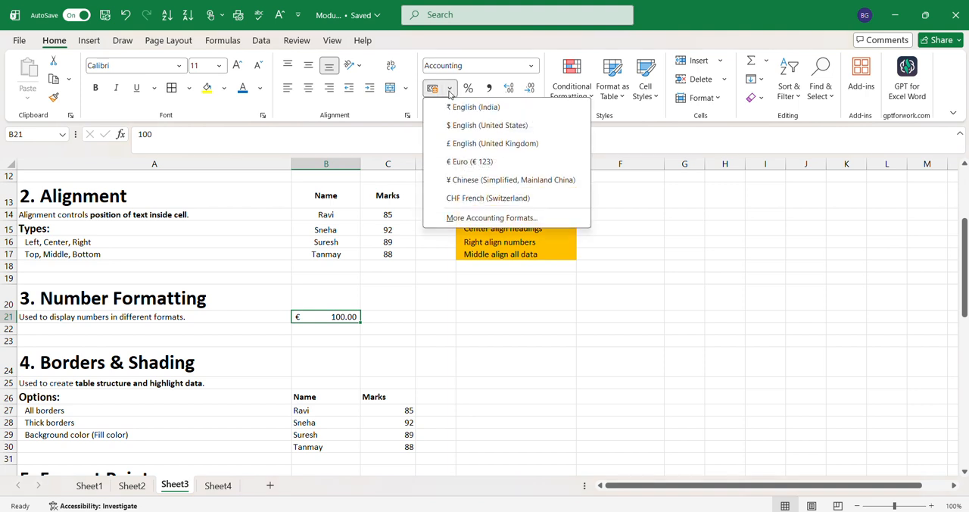
click(457, 144)
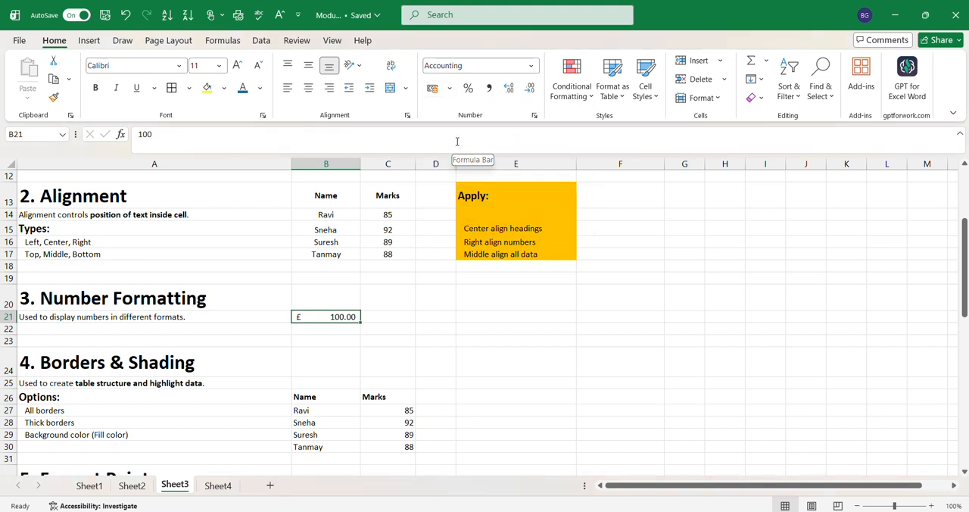
click(449, 89)
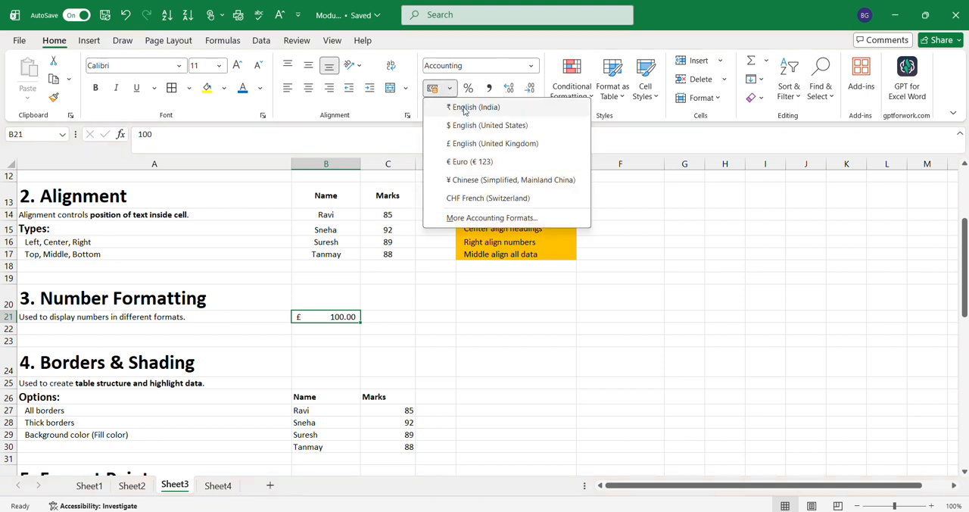
click(466, 110)
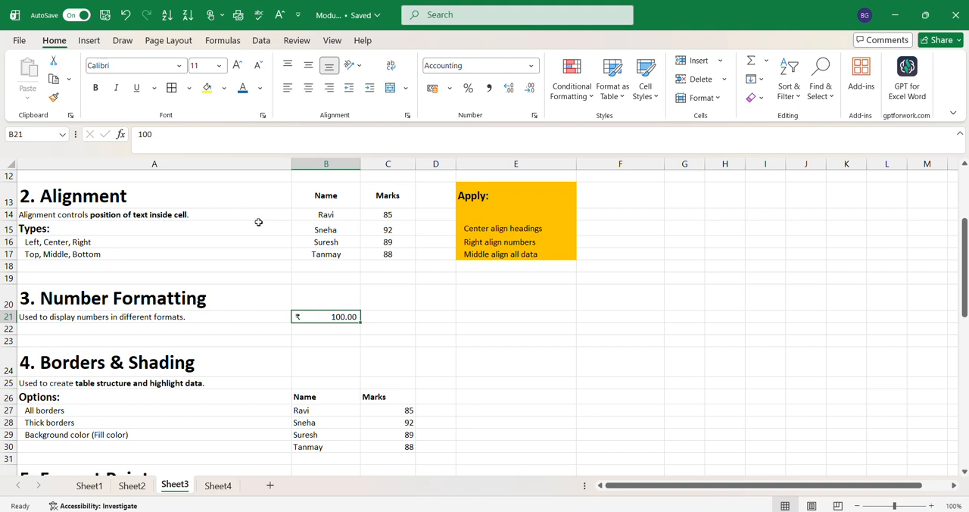
Step: Fill the alignment types in A16:A17 and the Number Formatting description in A21 with yellow
click(37, 241)
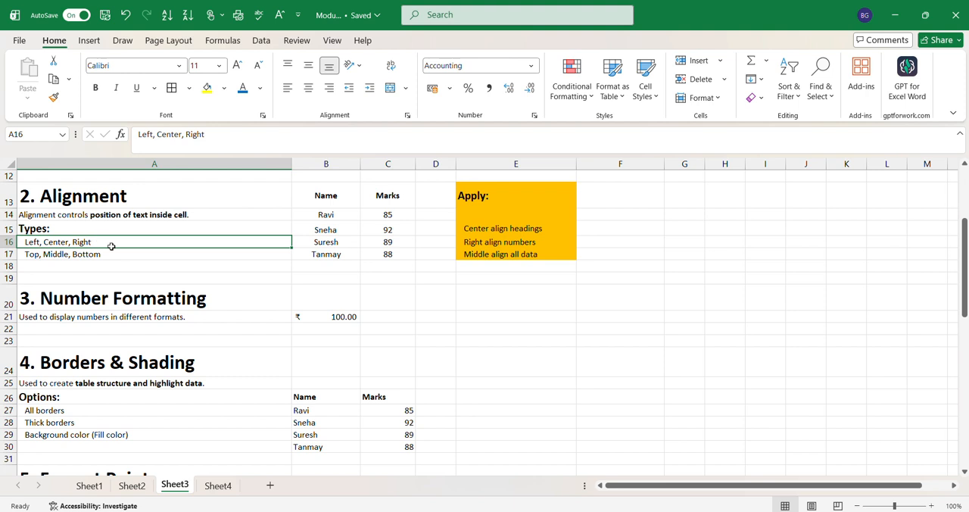
drag(110, 246, 112, 255)
click(207, 88)
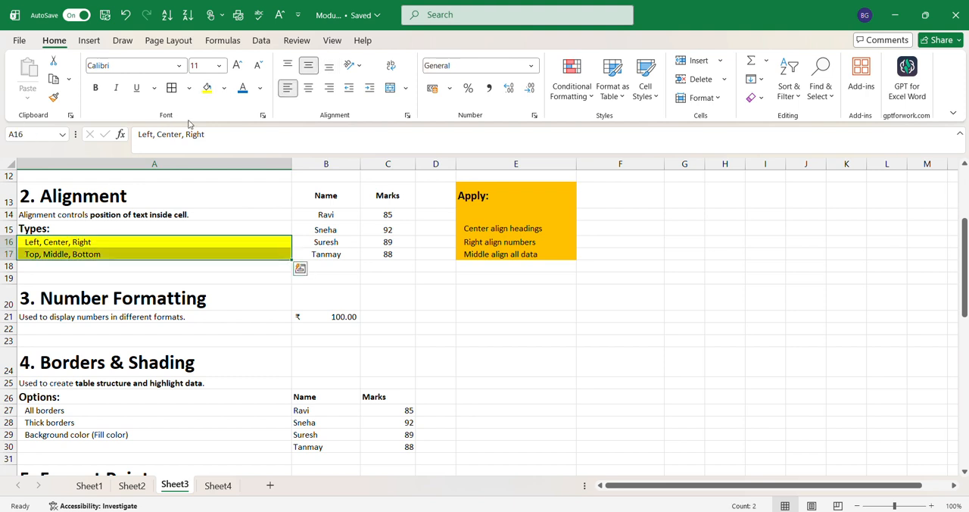
click(102, 350)
click(95, 315)
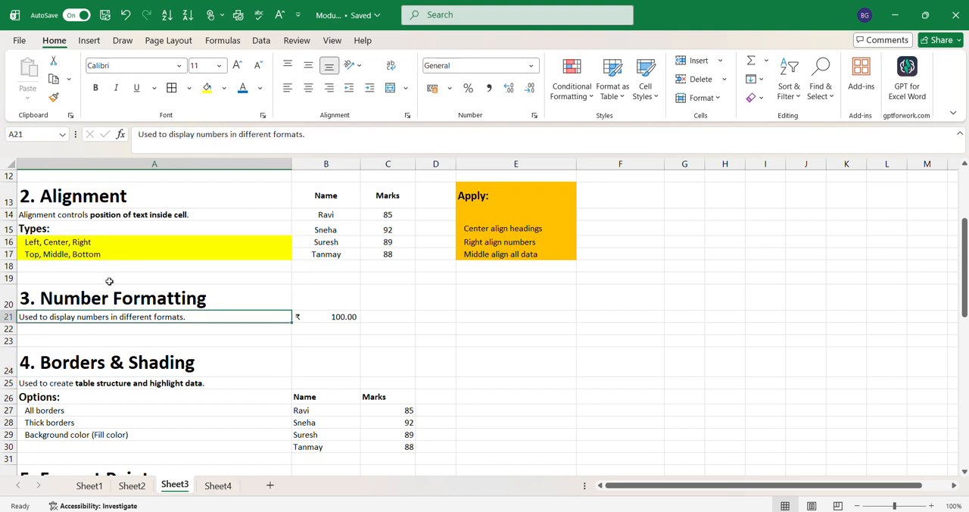
click(207, 87)
click(316, 286)
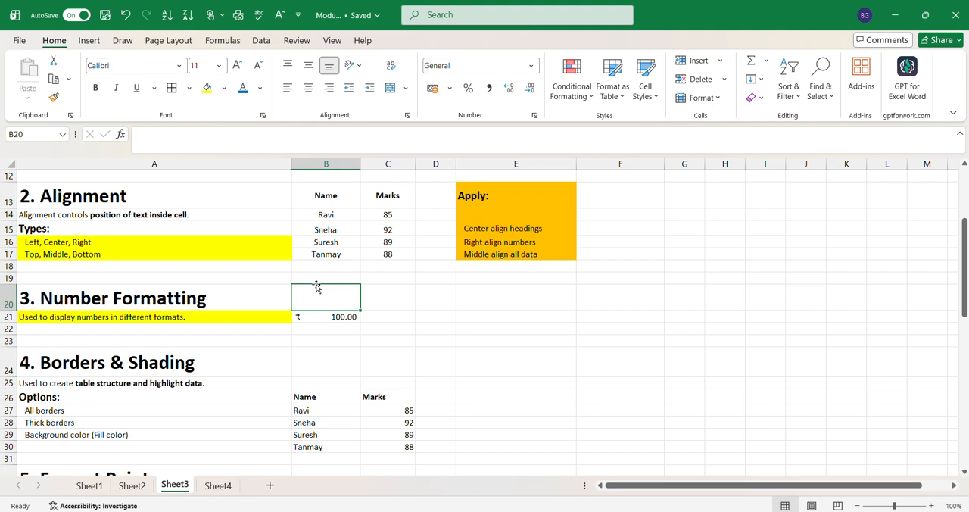
Step: Underline the Number Formatting heading in A20, and make the Alignment heading in A13 italic and underlined
click(77, 303)
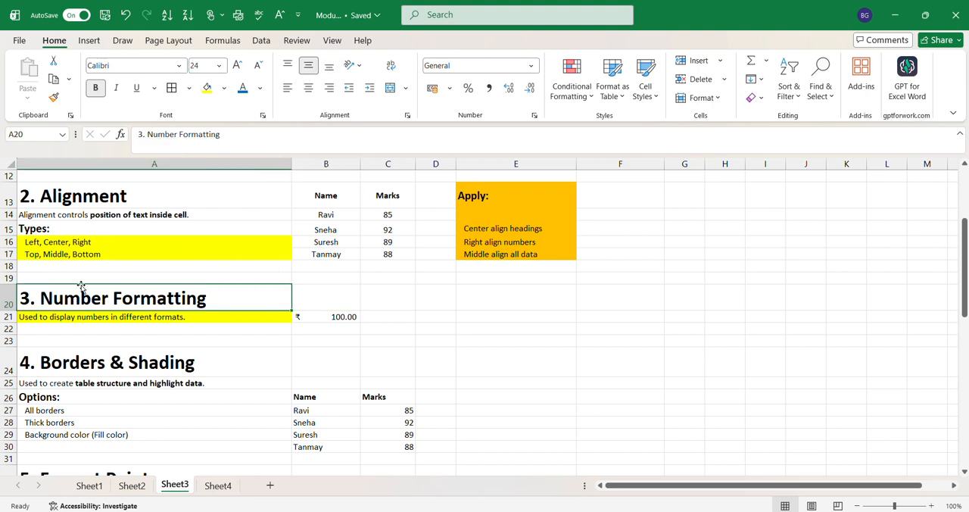
click(134, 87)
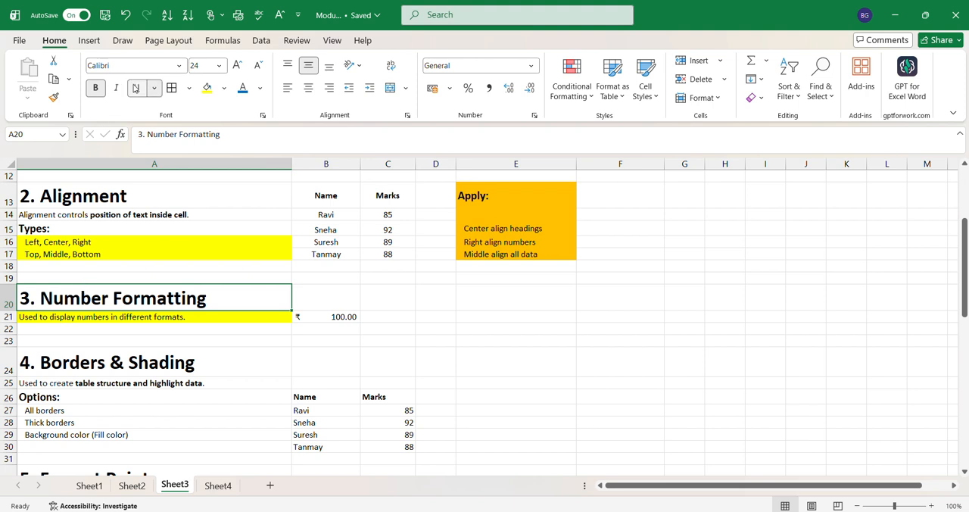
click(81, 193)
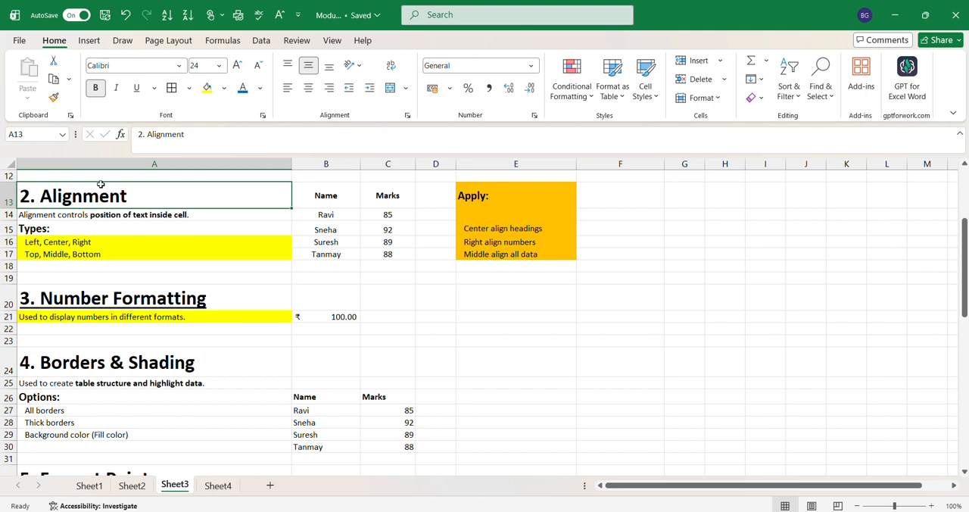
click(118, 87)
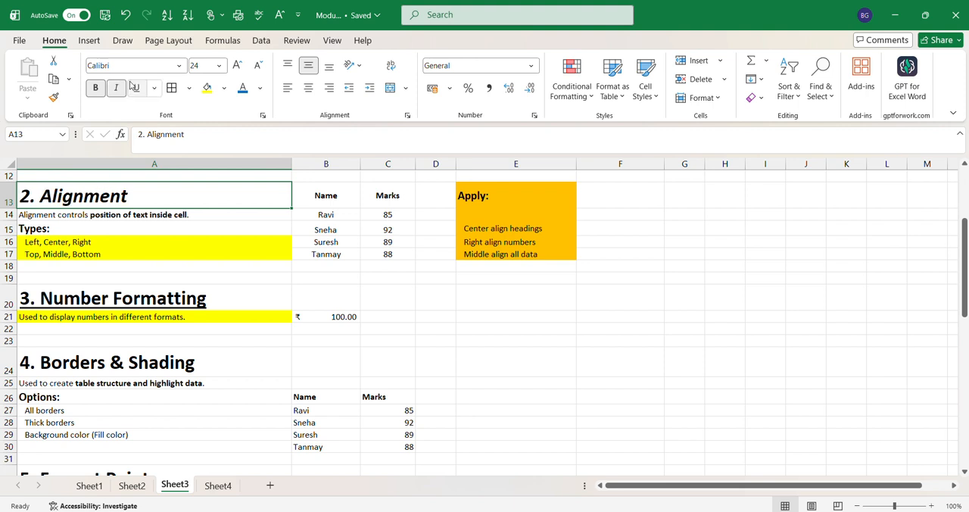
click(136, 87)
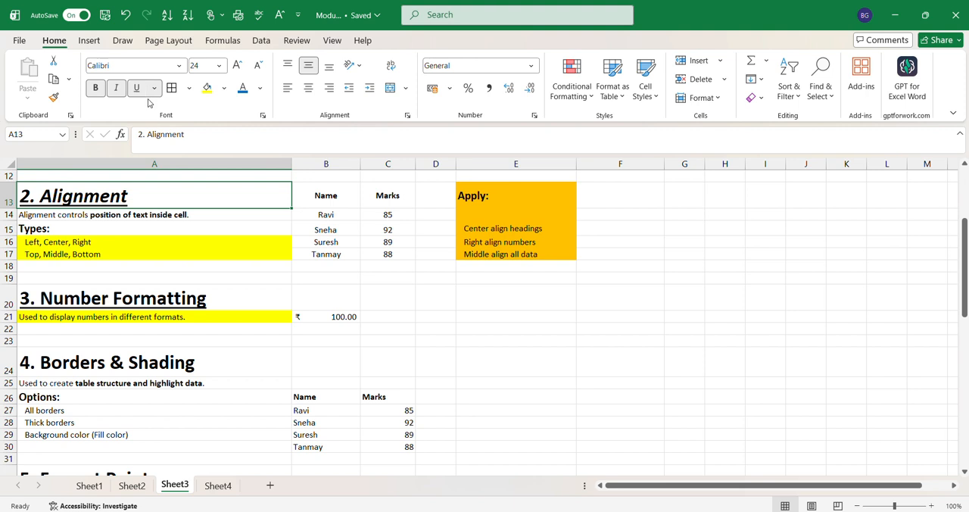
click(266, 358)
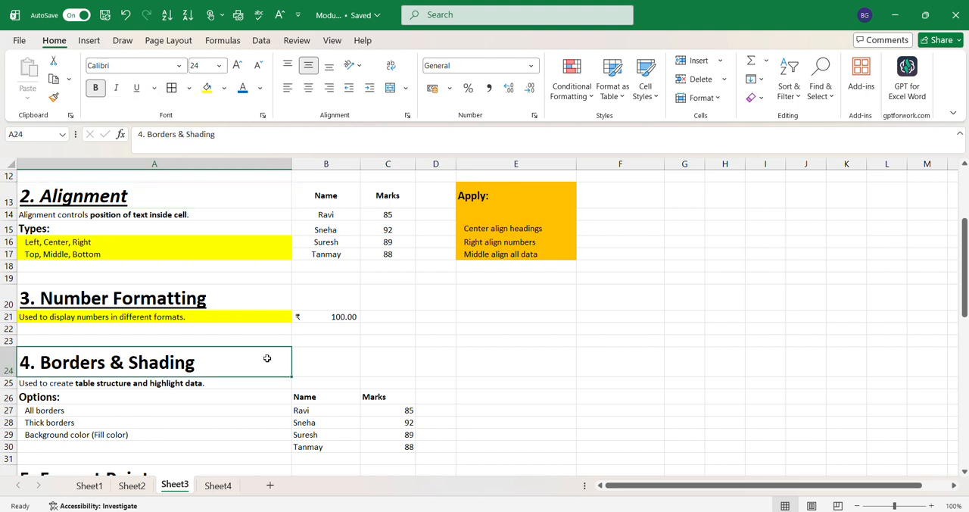